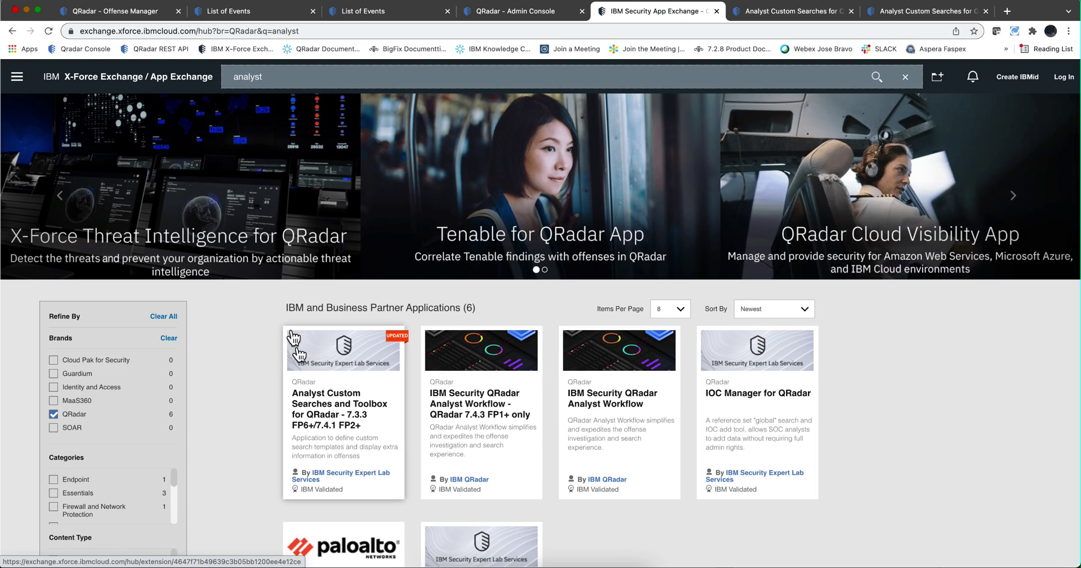
# Switch to the QRadar Offense Manager and review the summary and Analyst Custom Searches of offense 37
pyautogui.click(146, 12)
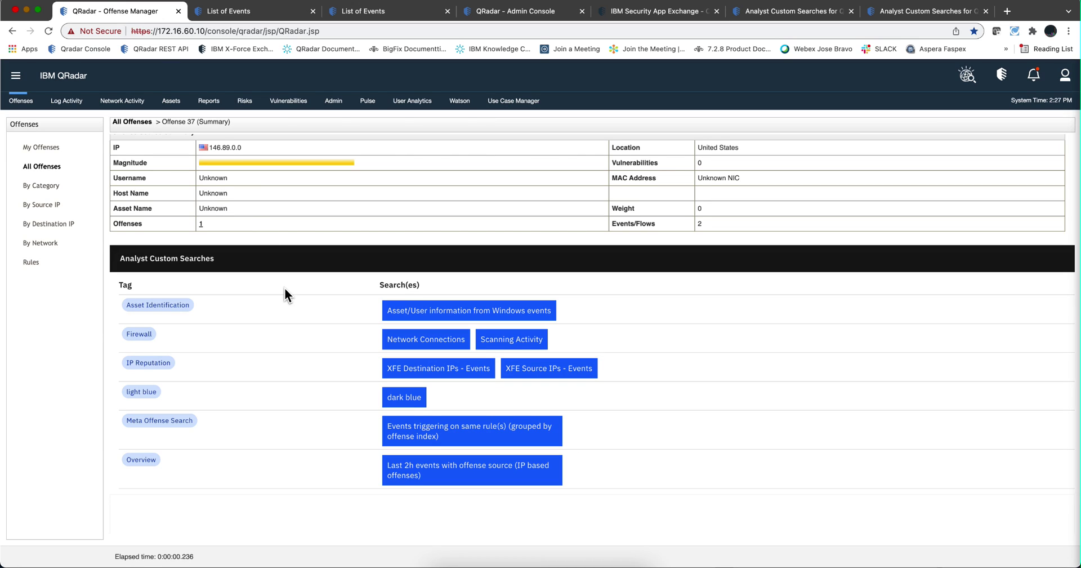
pyautogui.scroll(5, 287, 336)
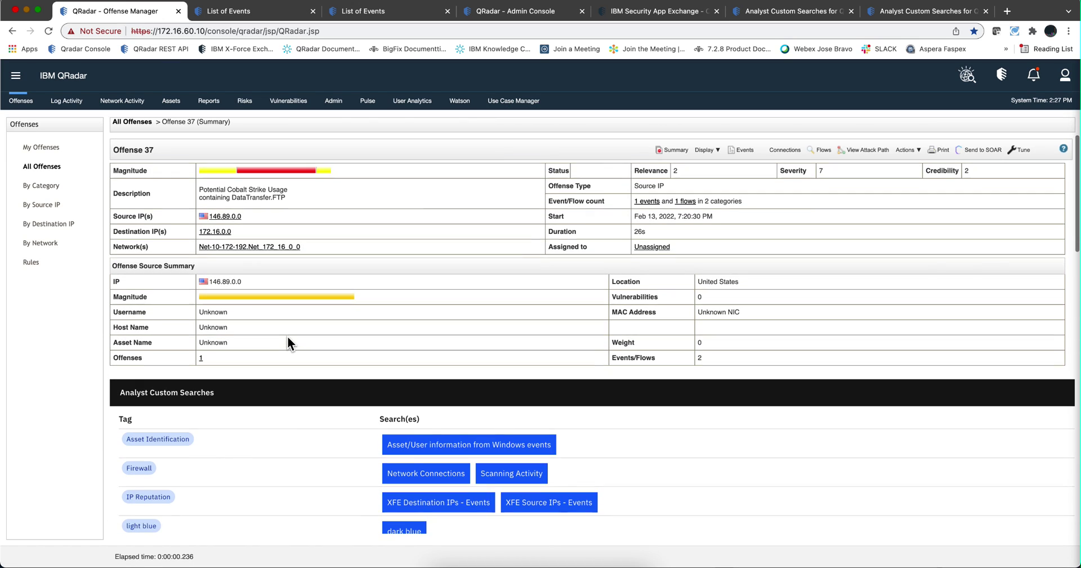
pyautogui.scroll(-4, 287, 336)
pyautogui.scroll(-3, 288, 336)
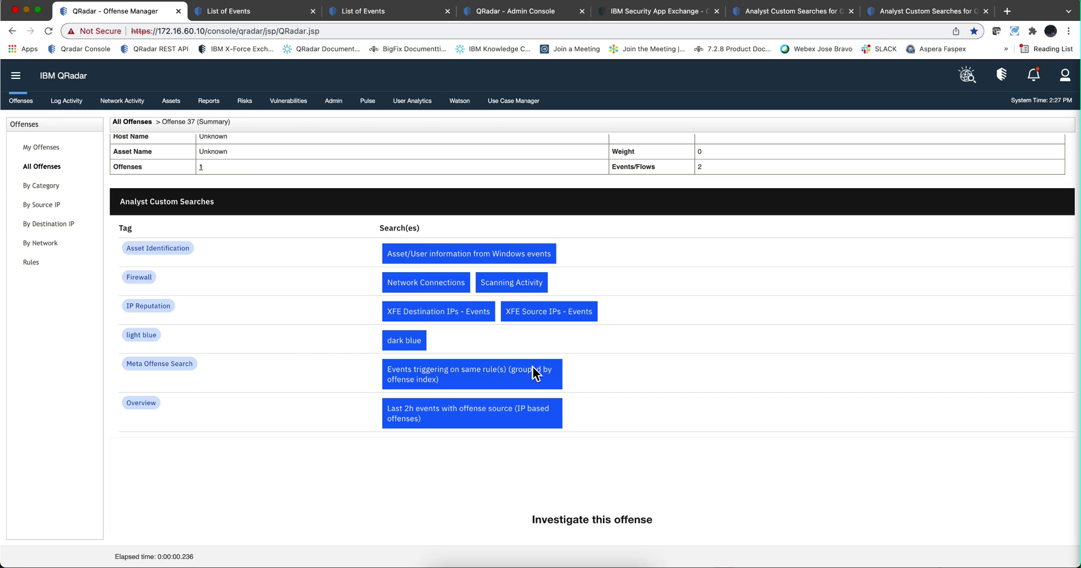
pyautogui.scroll(6, 336, 390)
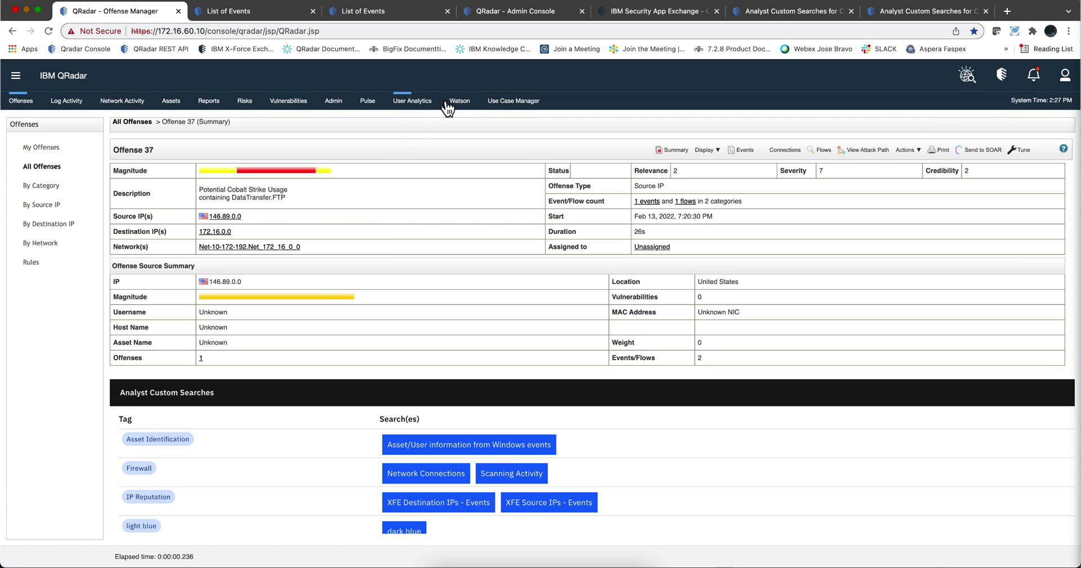
# Open the Analyst Searches configuration from the Admin Console and examine its instructions on the offense source and start time placeholders
pyautogui.click(488, 11)
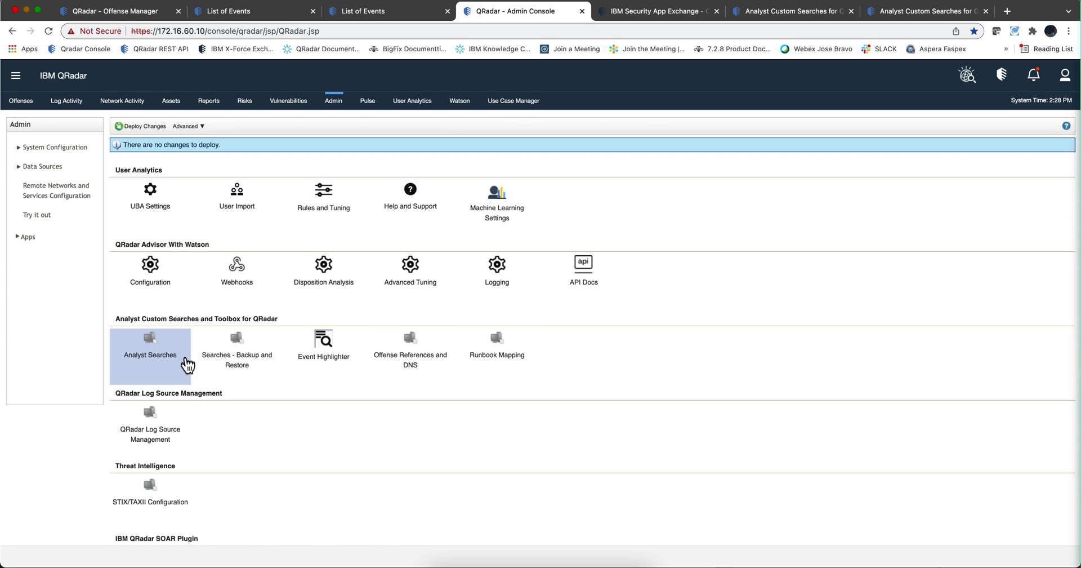
pyautogui.click(154, 352)
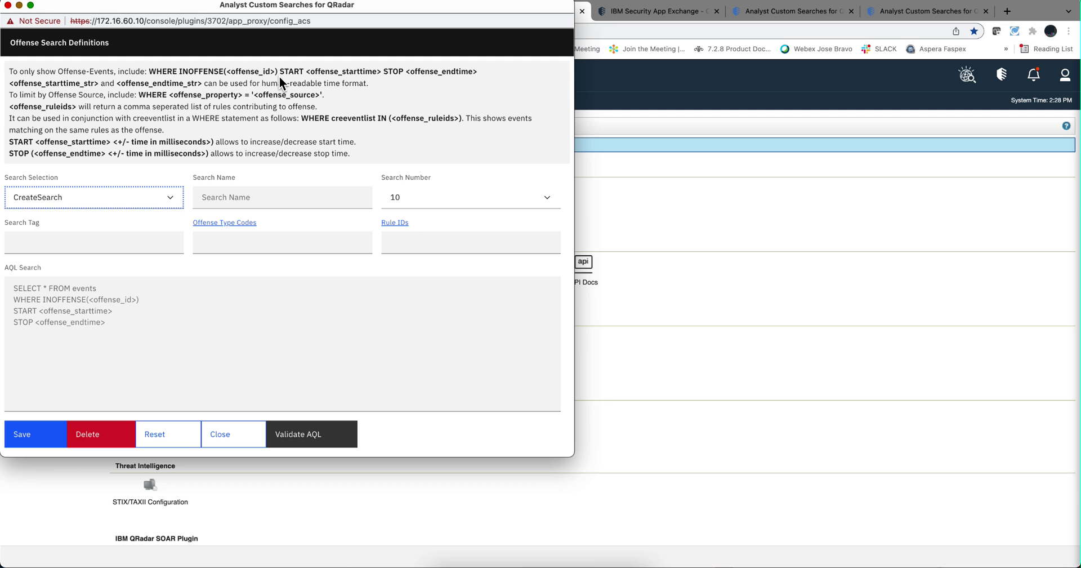
pyautogui.moveTo(284, 12); pyautogui.dragTo(471, 53)
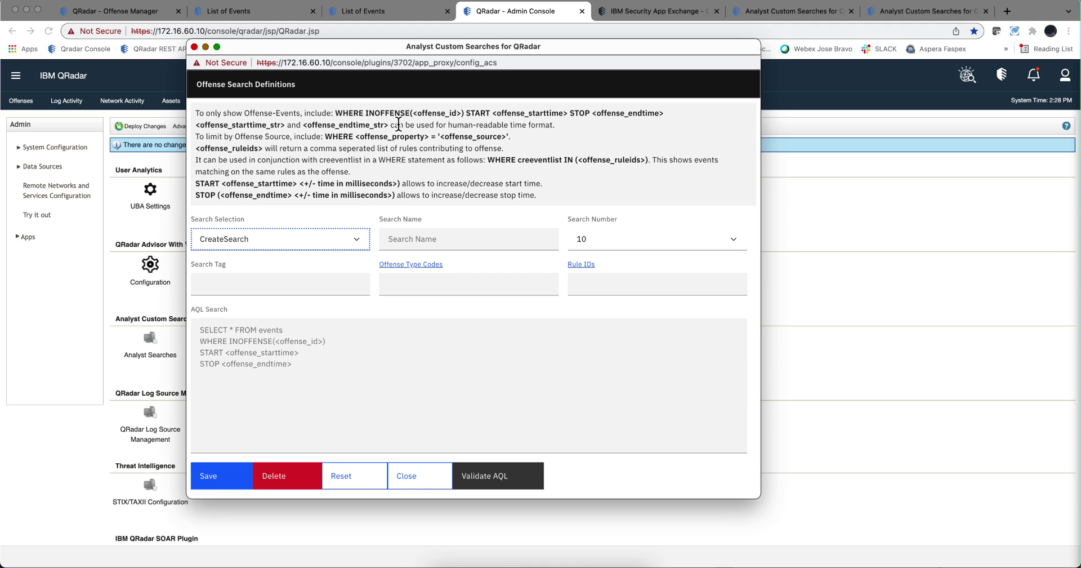
pyautogui.moveTo(415, 114); pyautogui.dragTo(497, 137)
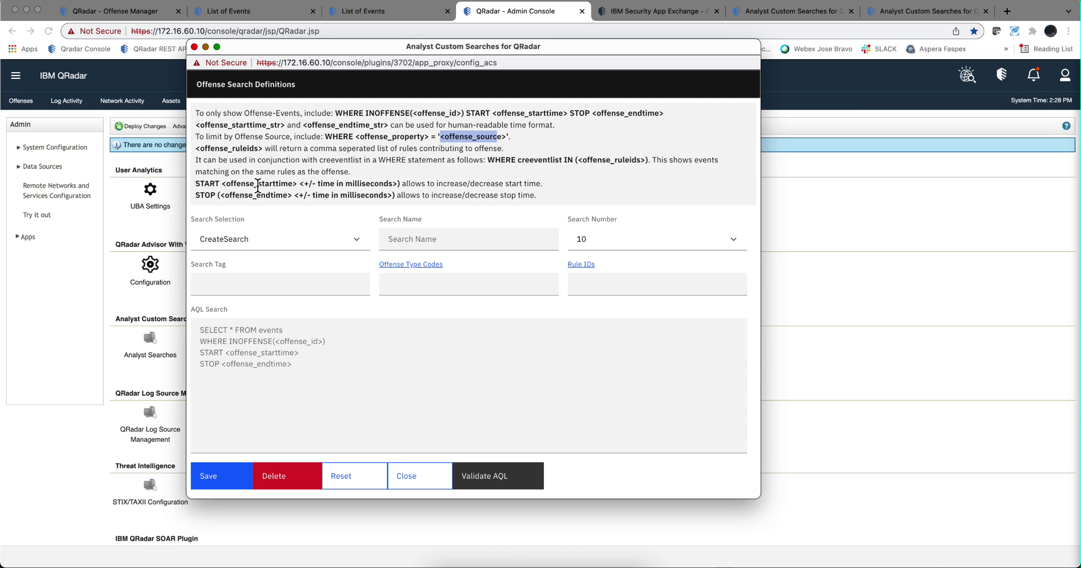
pyautogui.moveTo(226, 184); pyautogui.dragTo(298, 184)
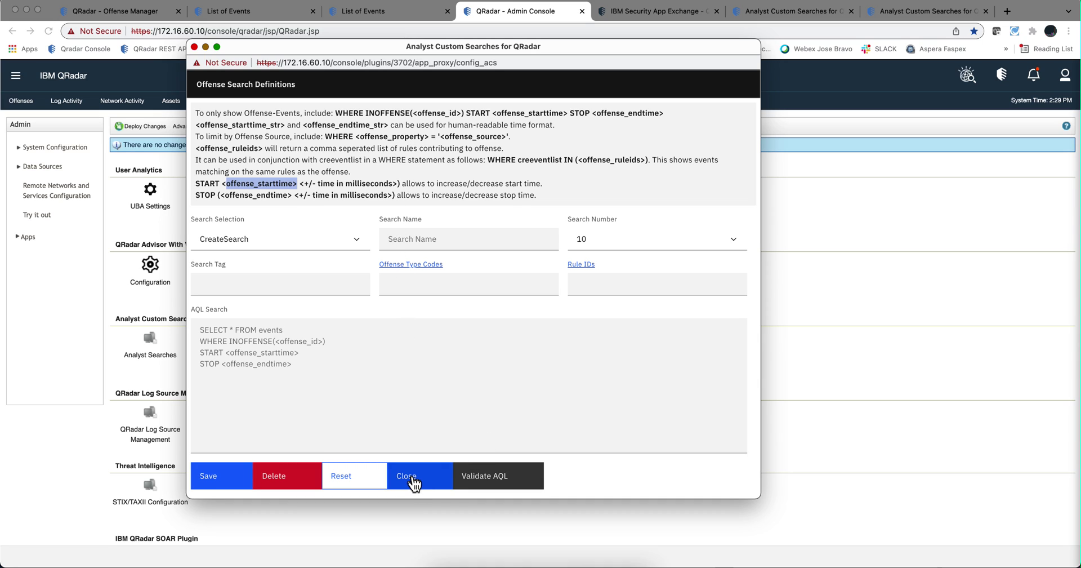
# Load the "dark blue" search definition and bring its window in front of the Offense Manager page
pyautogui.click(348, 246)
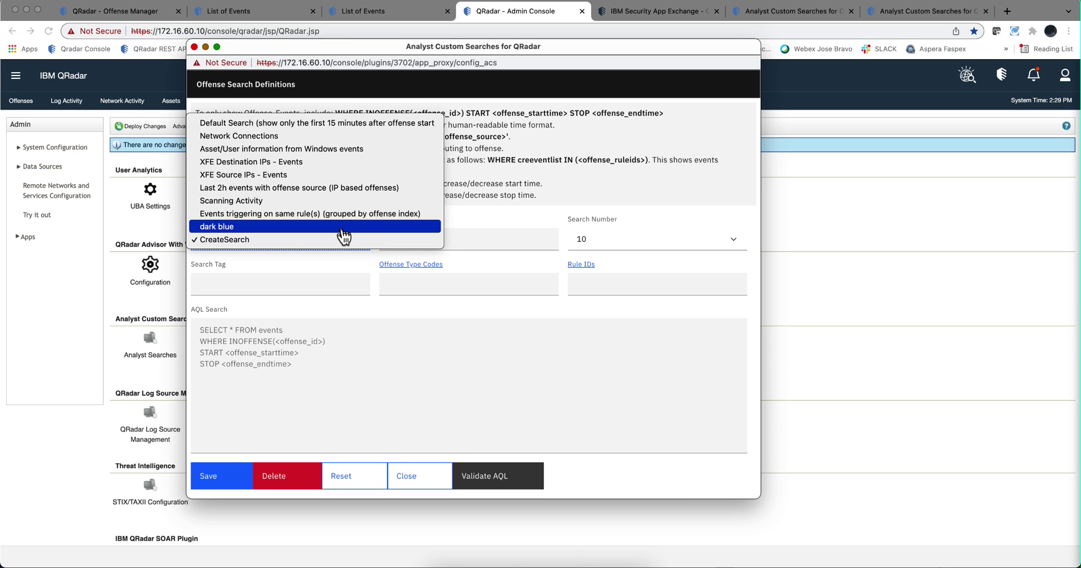
pyautogui.click(344, 226)
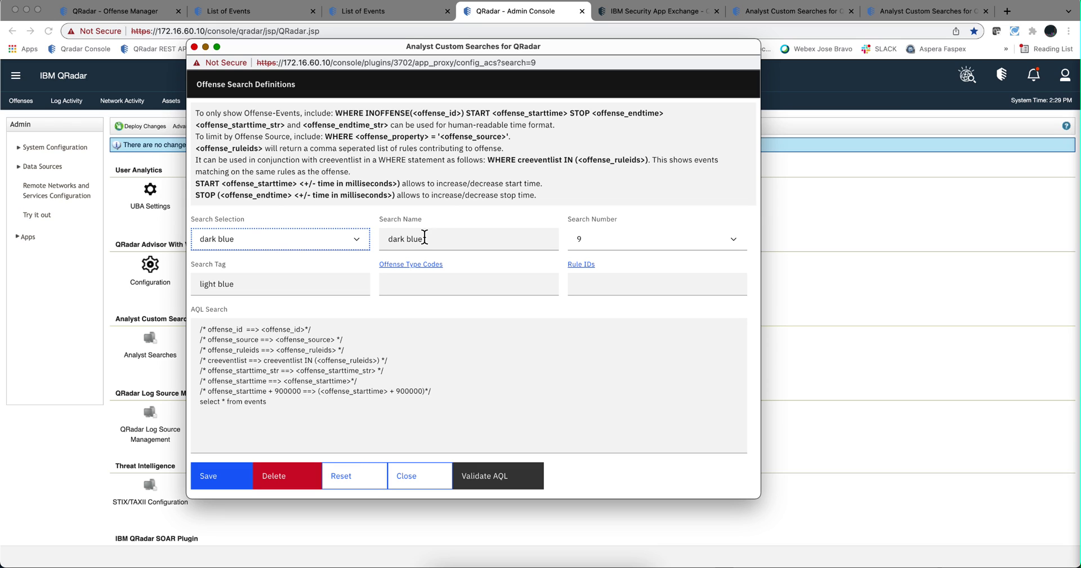
pyautogui.click(112, 9)
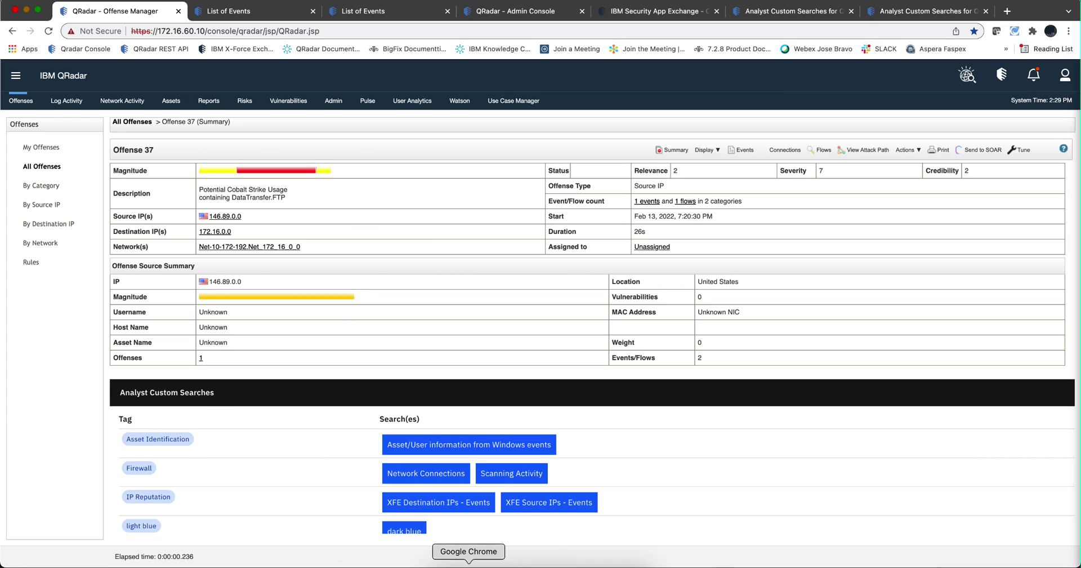
pyautogui.rightClick(468, 565)
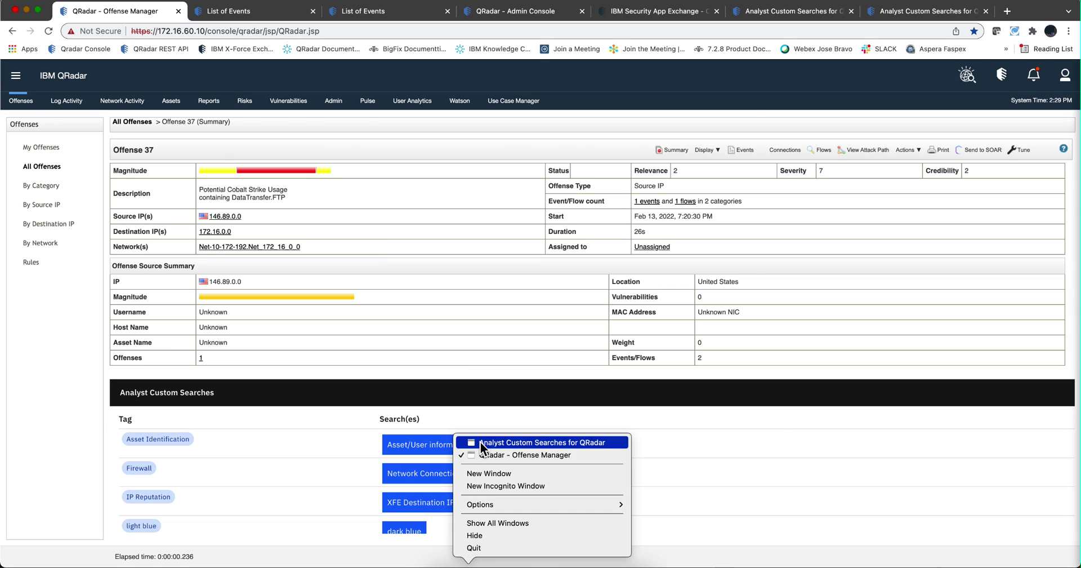
pyautogui.click(481, 441)
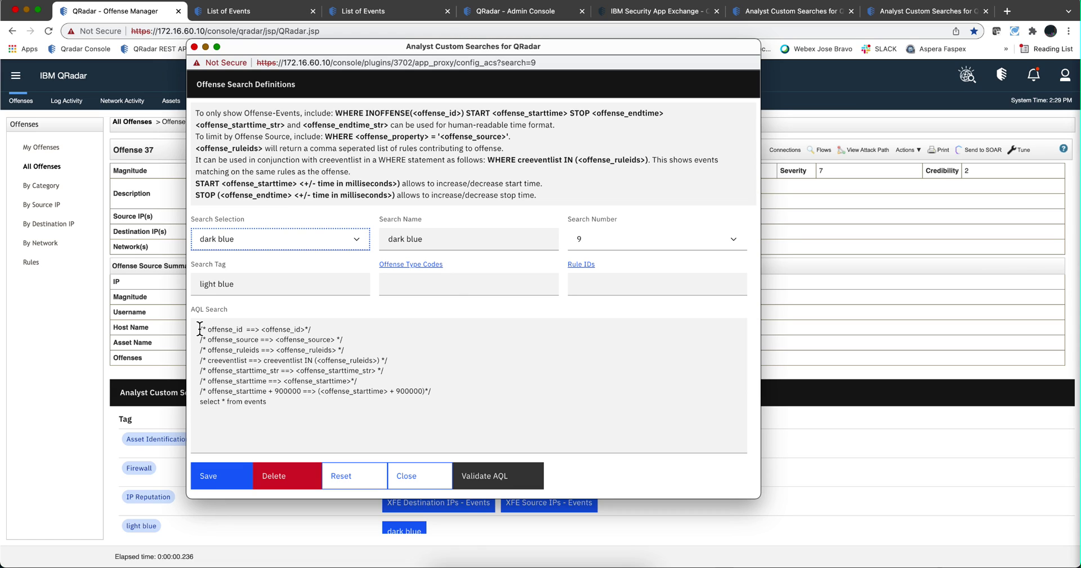
# Examine the placeholder comments and the select statement in the dark blue AQL search, and close the definitions window
pyautogui.moveTo(200, 329); pyautogui.dragTo(307, 329)
pyautogui.click(308, 328)
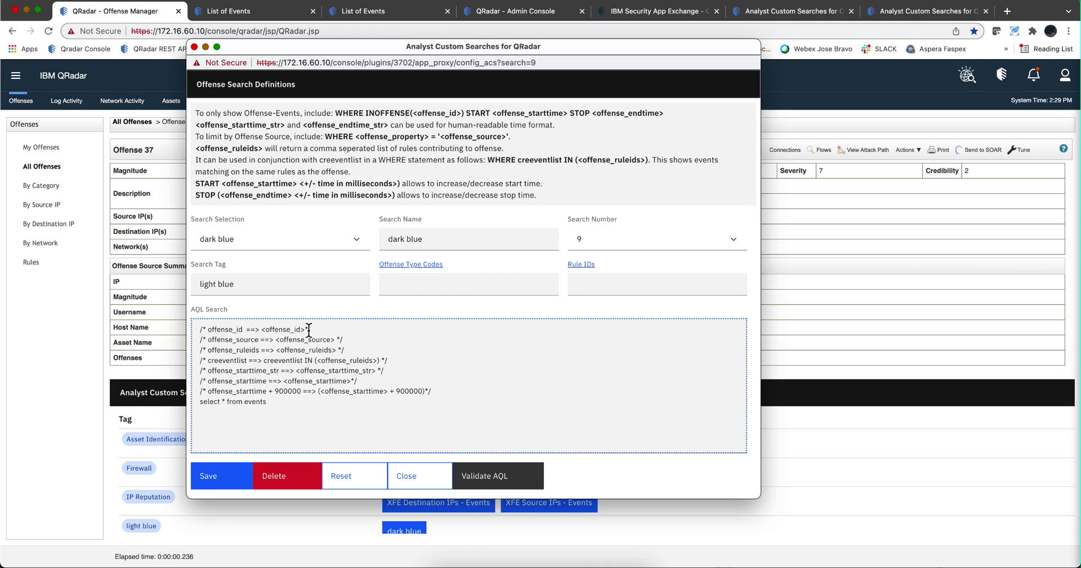
pyautogui.doubleClick(305, 329)
pyautogui.moveTo(332, 339); pyautogui.dragTo(287, 350)
pyautogui.click(278, 388)
pyautogui.moveTo(278, 398); pyautogui.dragTo(203, 398)
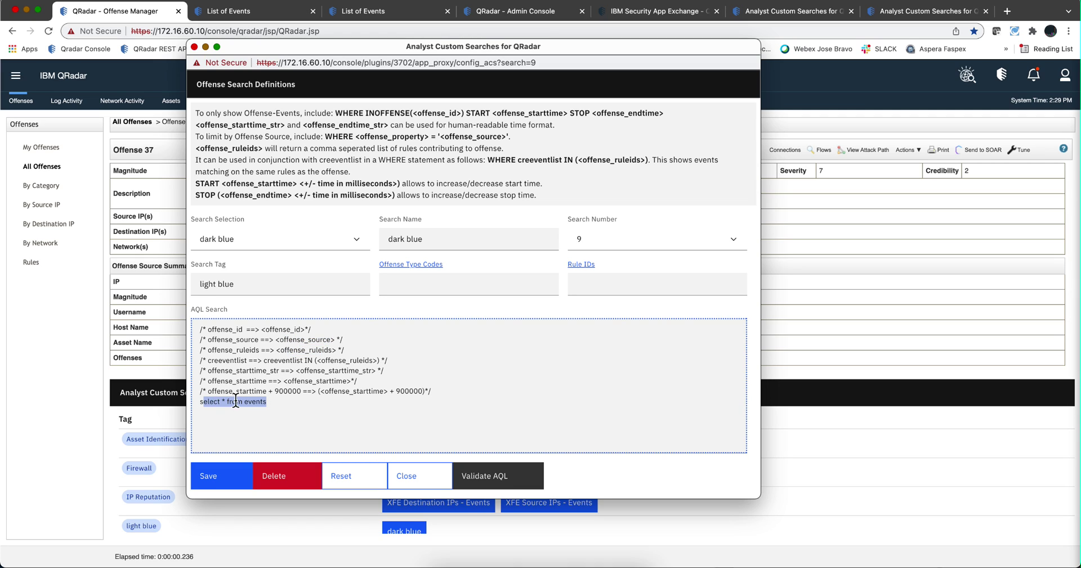
pyautogui.click(294, 401)
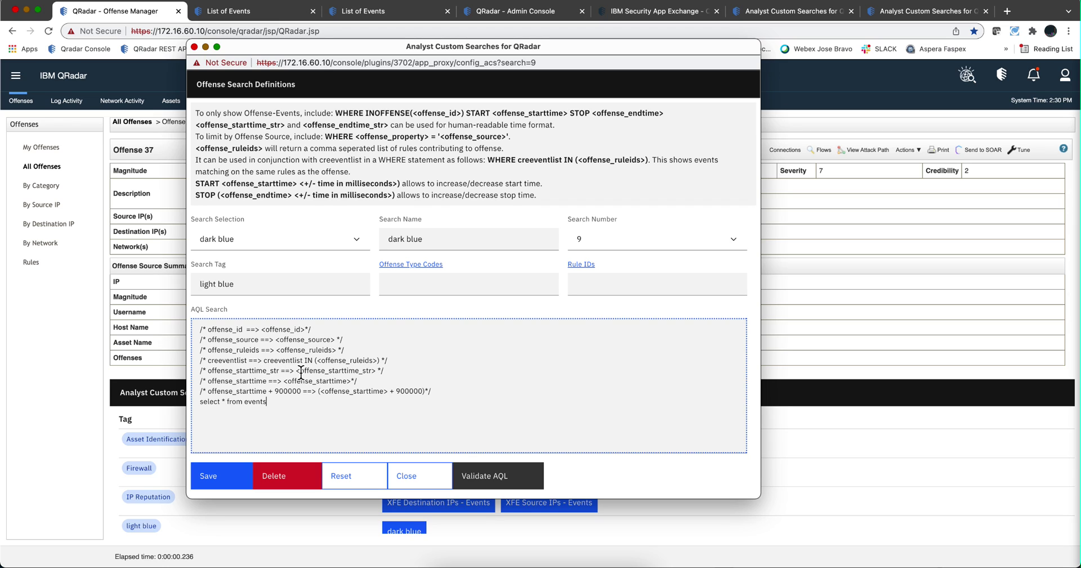
pyautogui.moveTo(300, 372); pyautogui.dragTo(373, 372)
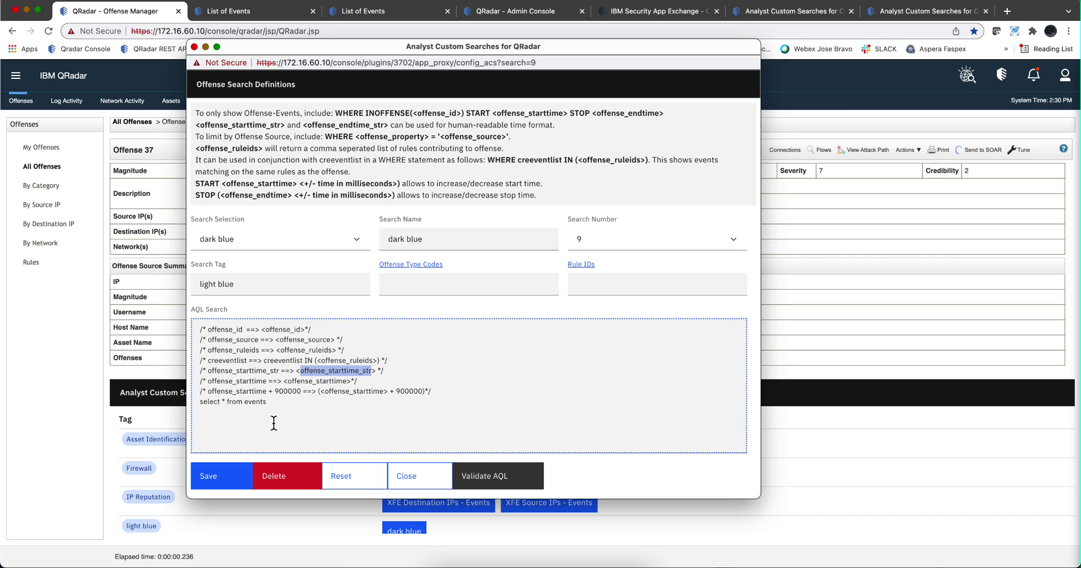
pyautogui.click(417, 478)
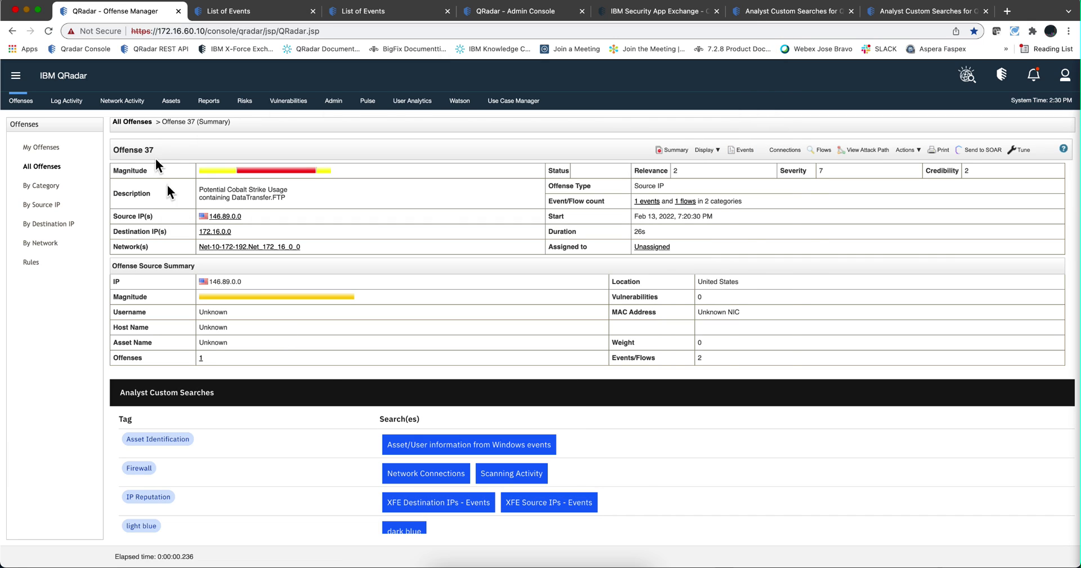
# Open offense 29 from the All Offenses list and find its Analyst Custom Searches
pyautogui.click(139, 122)
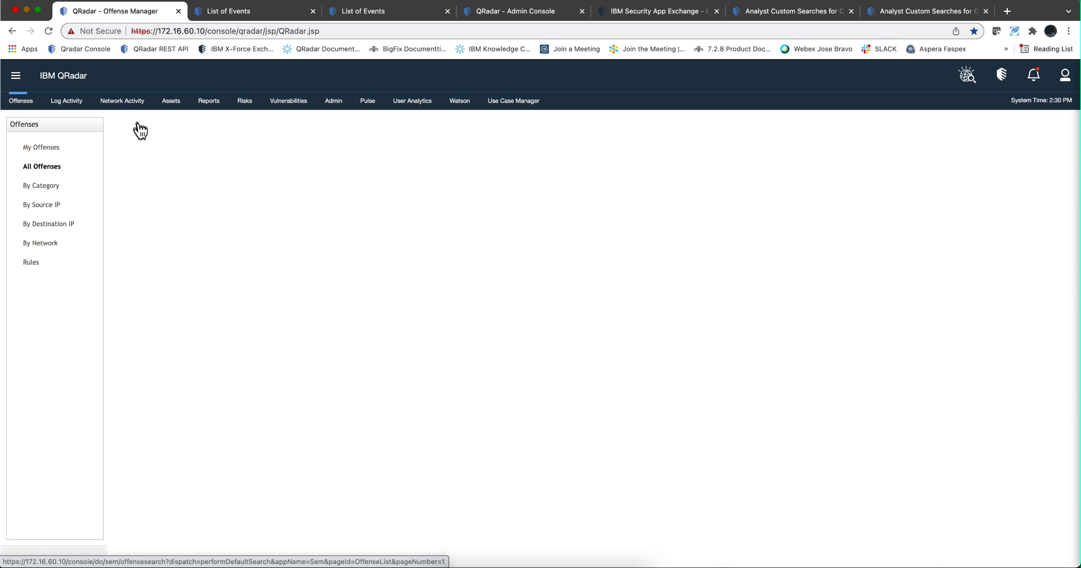
pyautogui.click(151, 248)
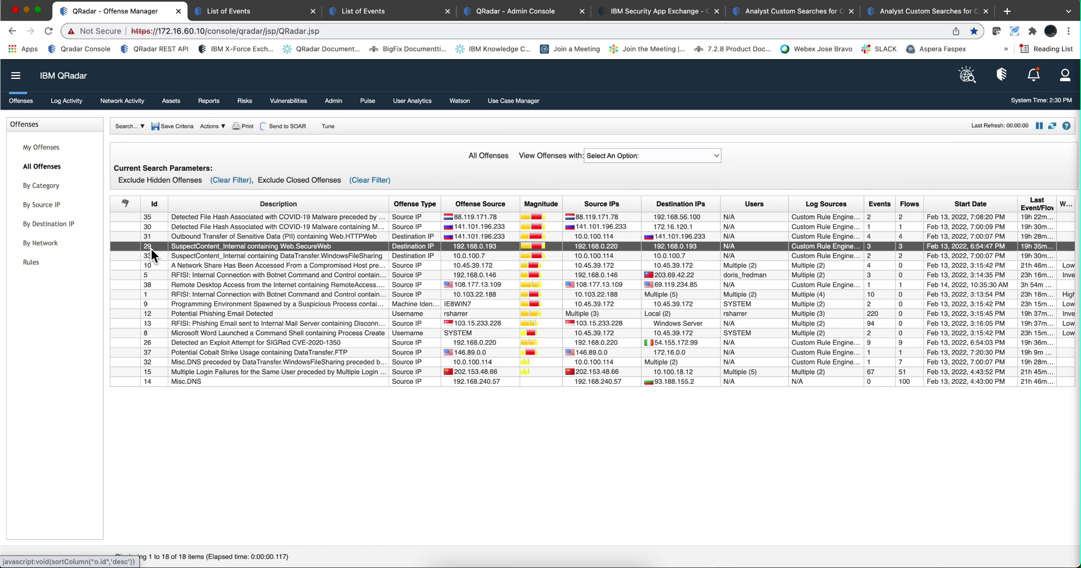
pyautogui.doubleClick(151, 248)
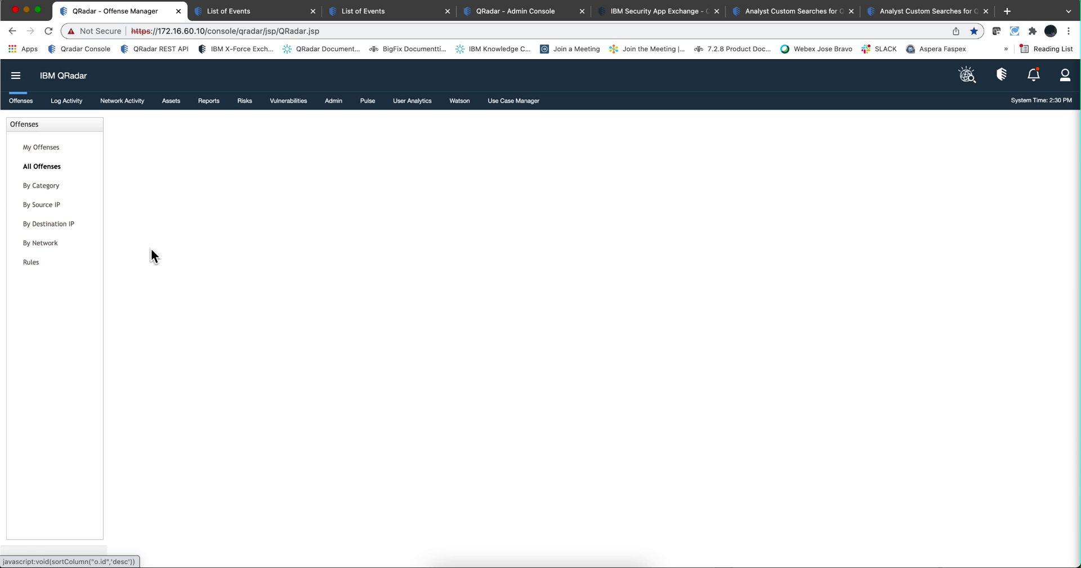
pyautogui.scroll(-3, 311, 299)
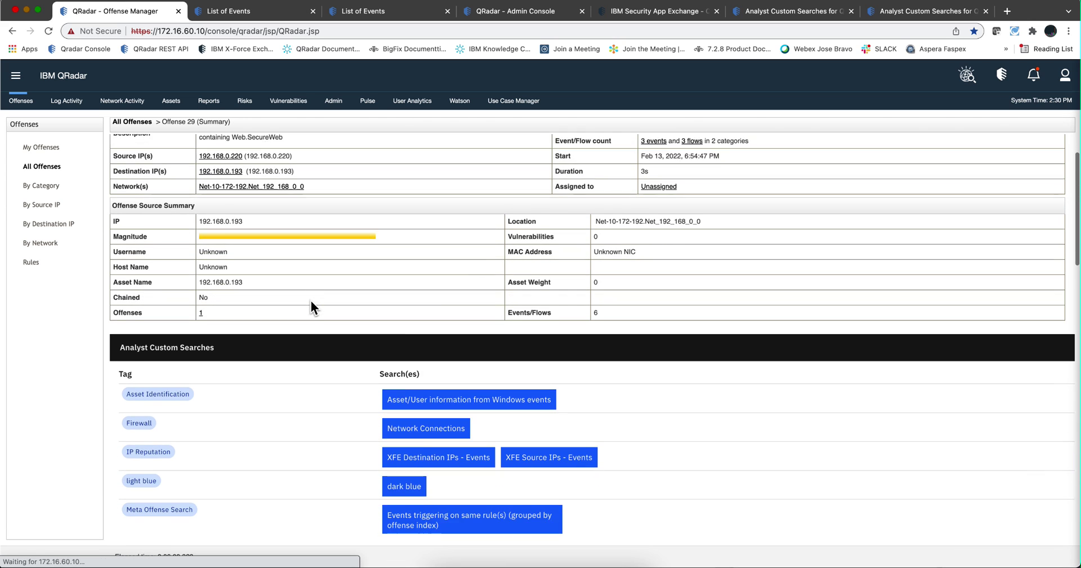
pyautogui.scroll(-2, 310, 301)
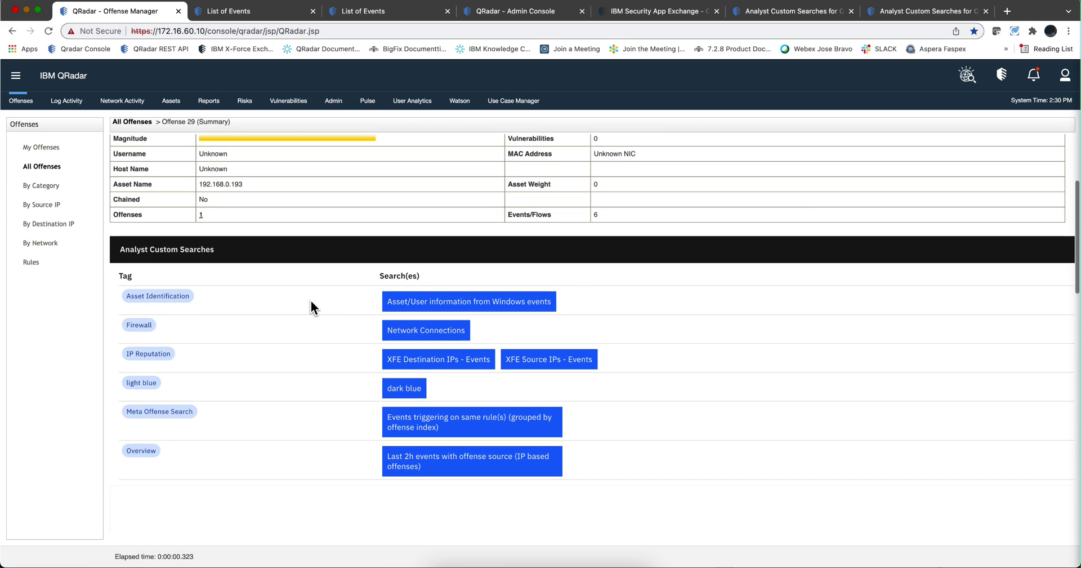
# Run the dark blue custom search for offense 29 and expand its AQL query to inspect the substituted placeholders
pyautogui.click(402, 387)
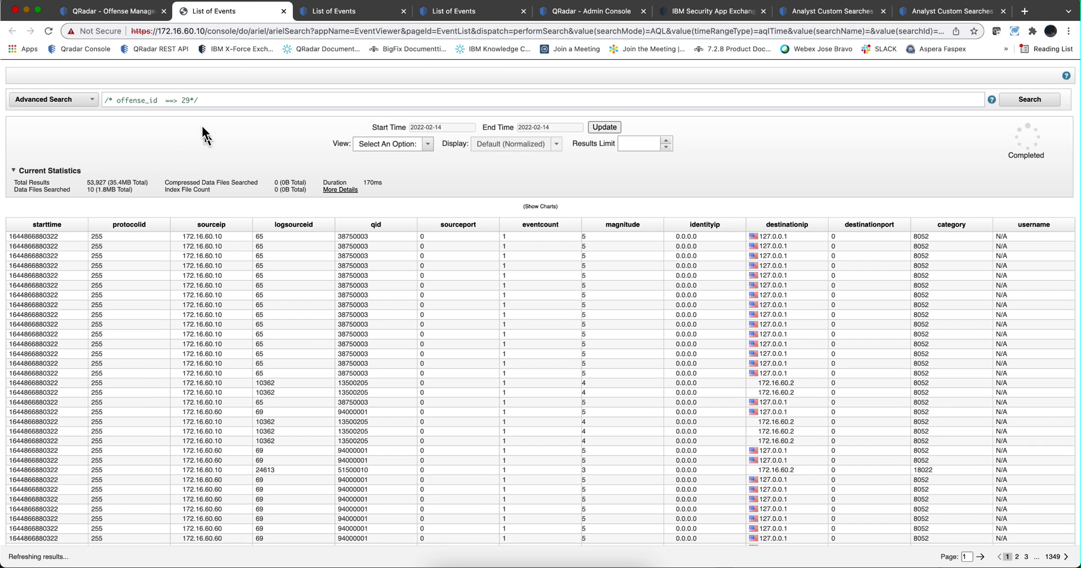
pyautogui.click(194, 104)
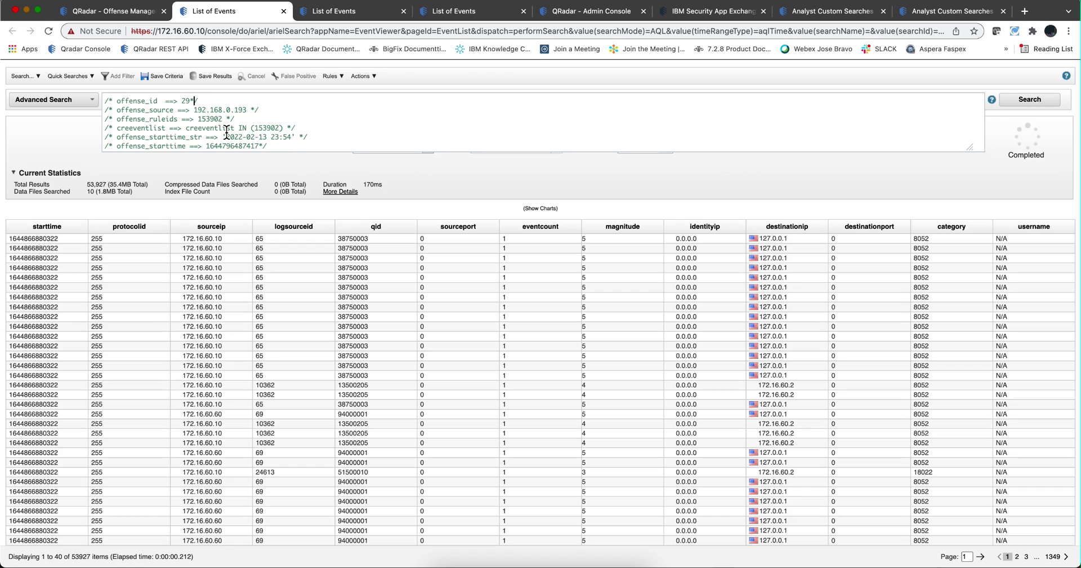
pyautogui.scroll(-1, 227, 131)
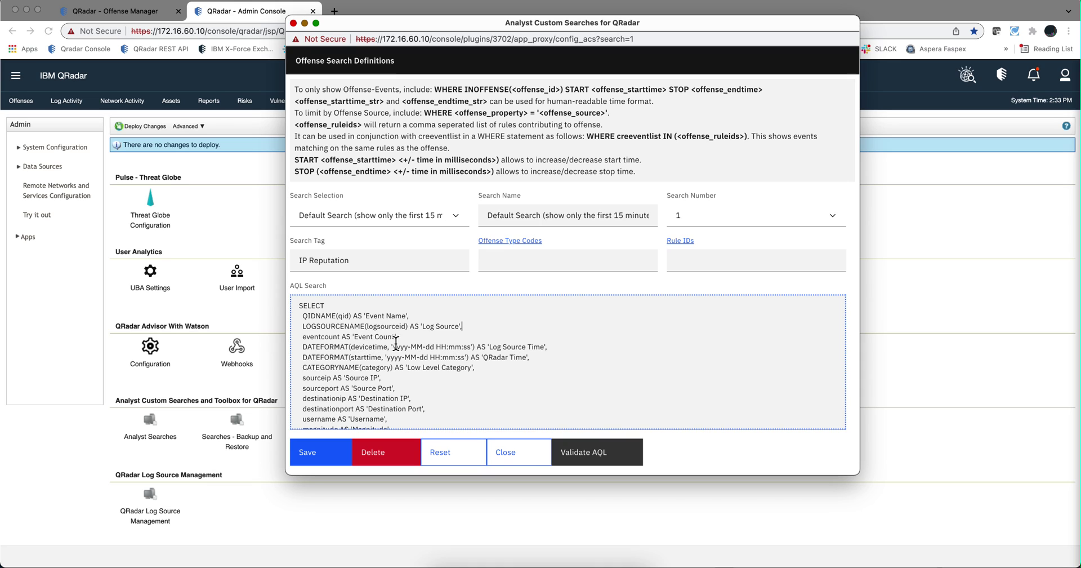
# Examine the Default Search AQL, including its offense_id condition and the START and STOP time offsets
pyautogui.scroll(-1, 424, 360)
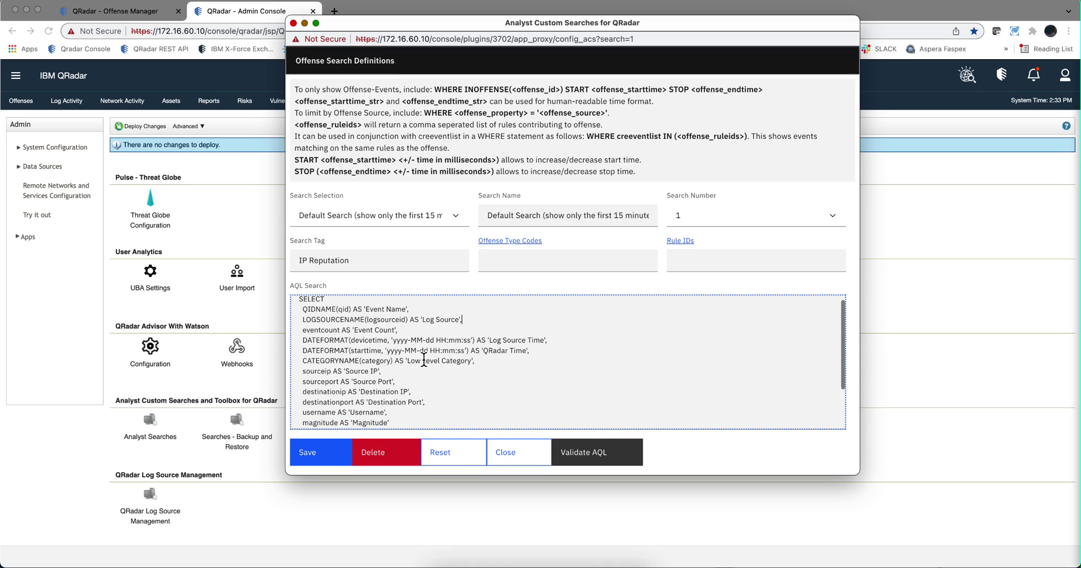
pyautogui.scroll(-3, 424, 360)
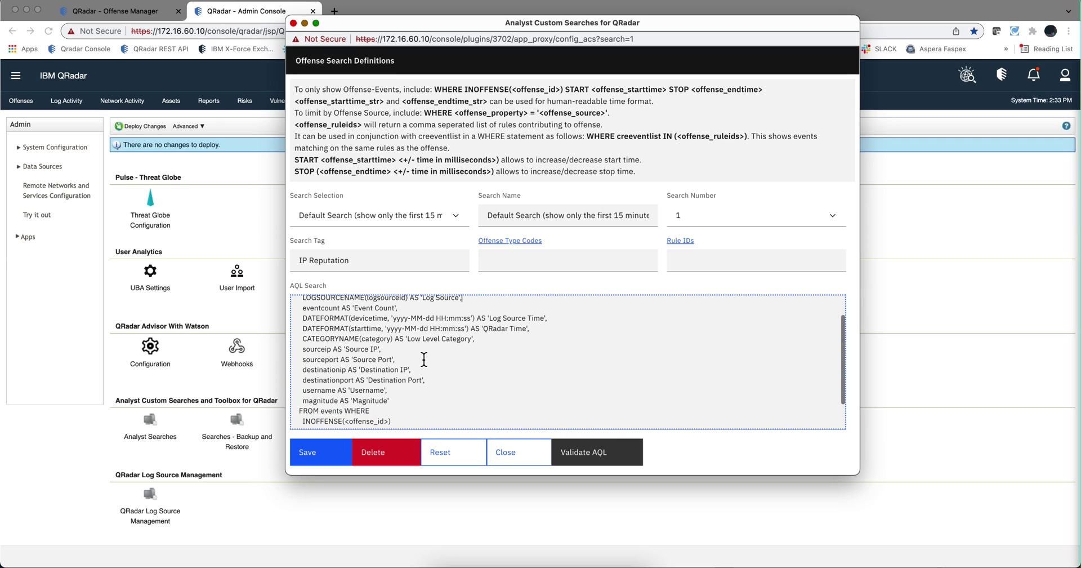
pyautogui.scroll(-3, 424, 360)
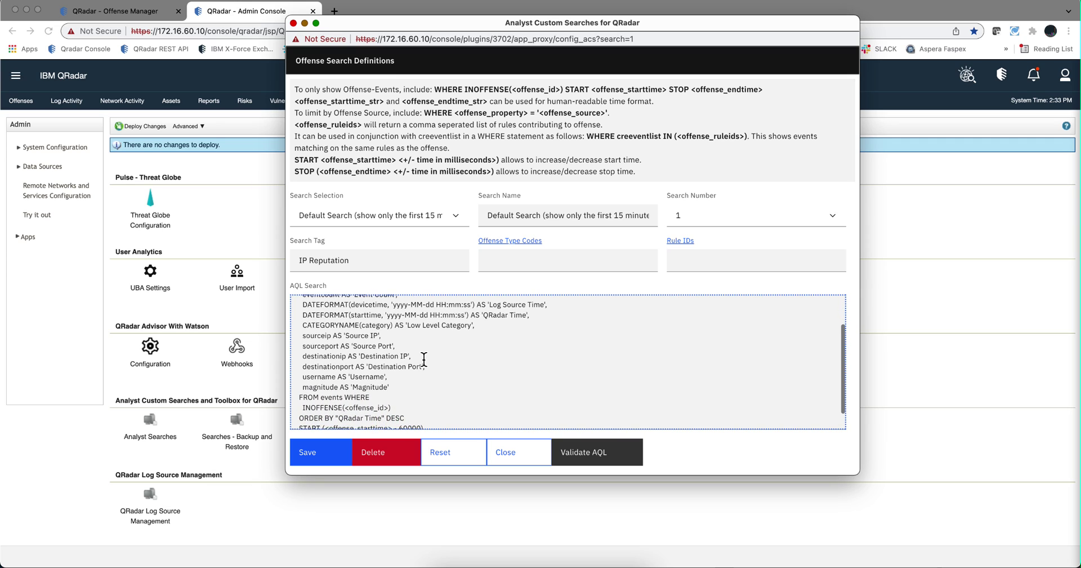
pyautogui.moveTo(384, 391); pyautogui.dragTo(348, 394)
pyautogui.scroll(-1, 448, 367)
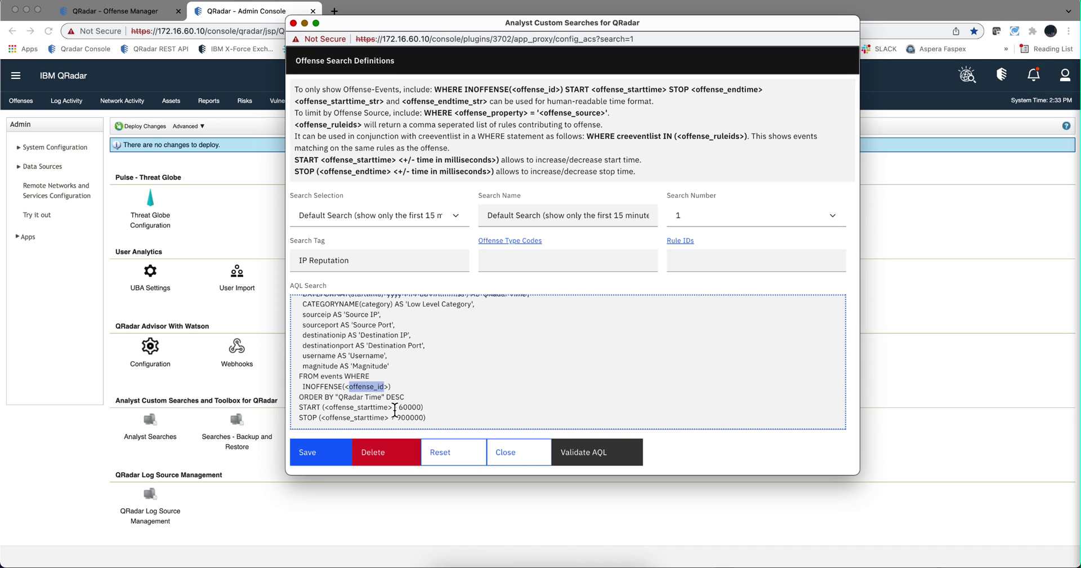
pyautogui.moveTo(394, 407); pyautogui.dragTo(338, 407)
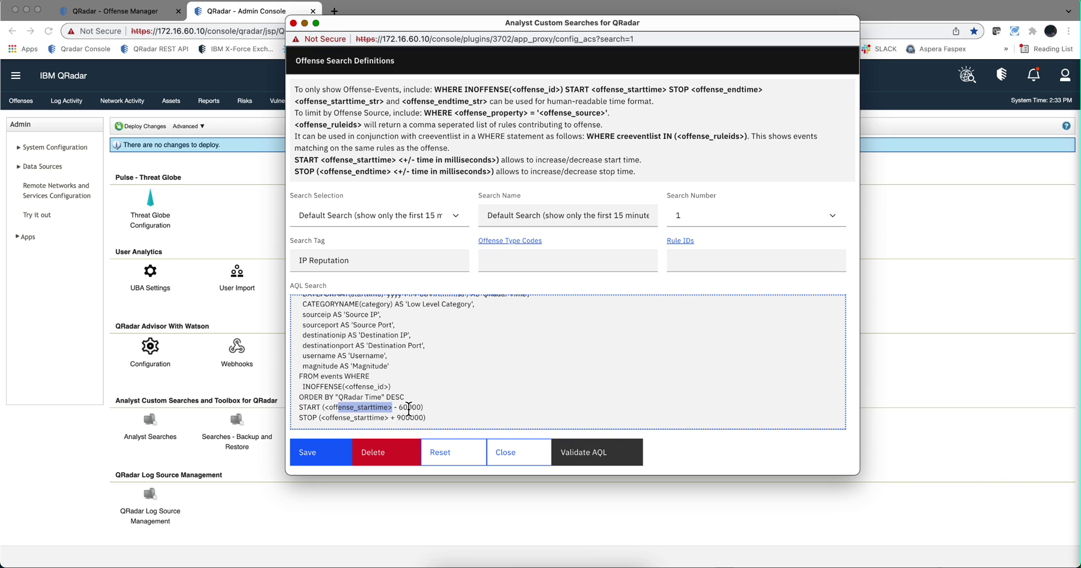
pyautogui.moveTo(410, 417); pyautogui.dragTo(389, 417)
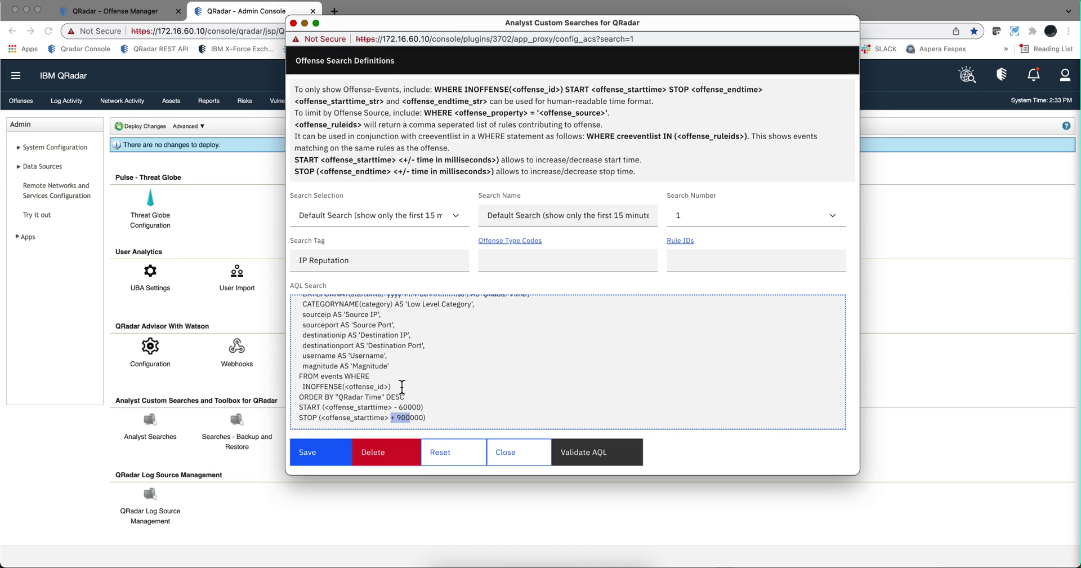
# Load the "XFE Destination IPs - Events" definition in the Analyst Custom Searches window
pyautogui.scroll(3, 398, 386)
pyautogui.click(438, 222)
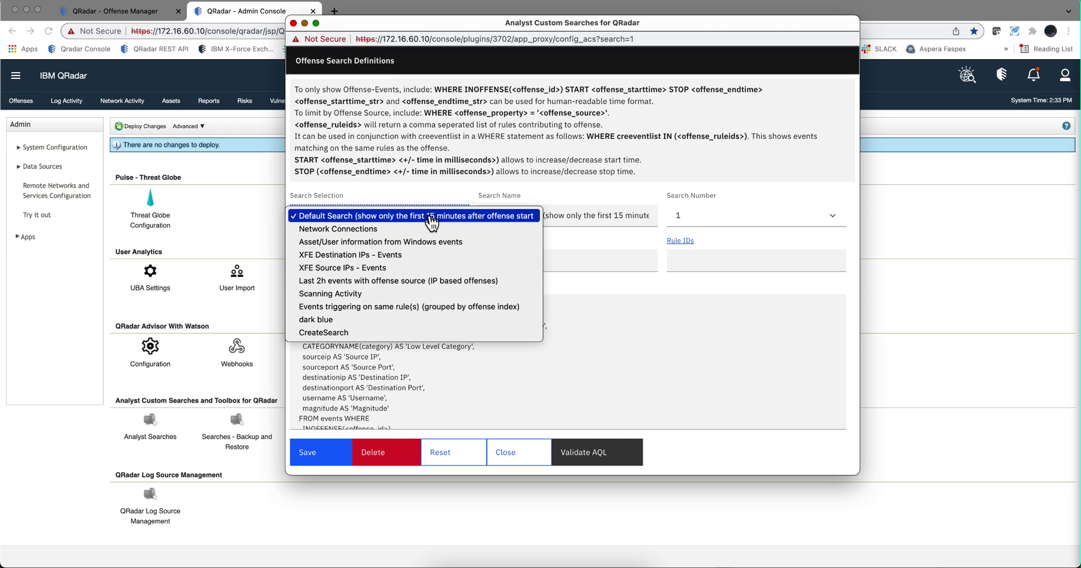
pyautogui.click(415, 256)
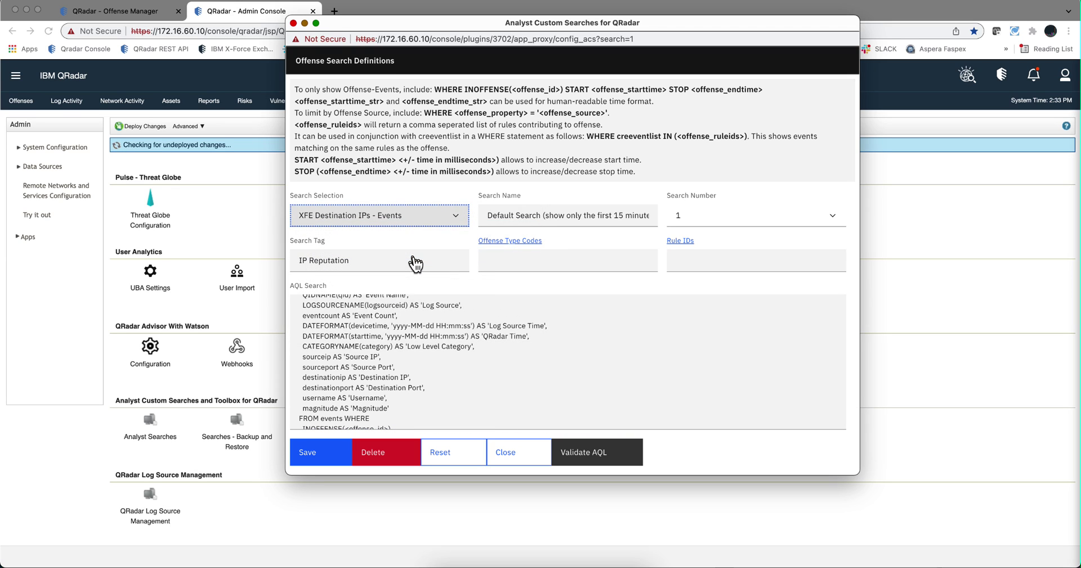
# Review the AQL of the "XFE Destination IPs - Events" search and open a blank CreateSearch definition
pyautogui.scroll(-4, 426, 330)
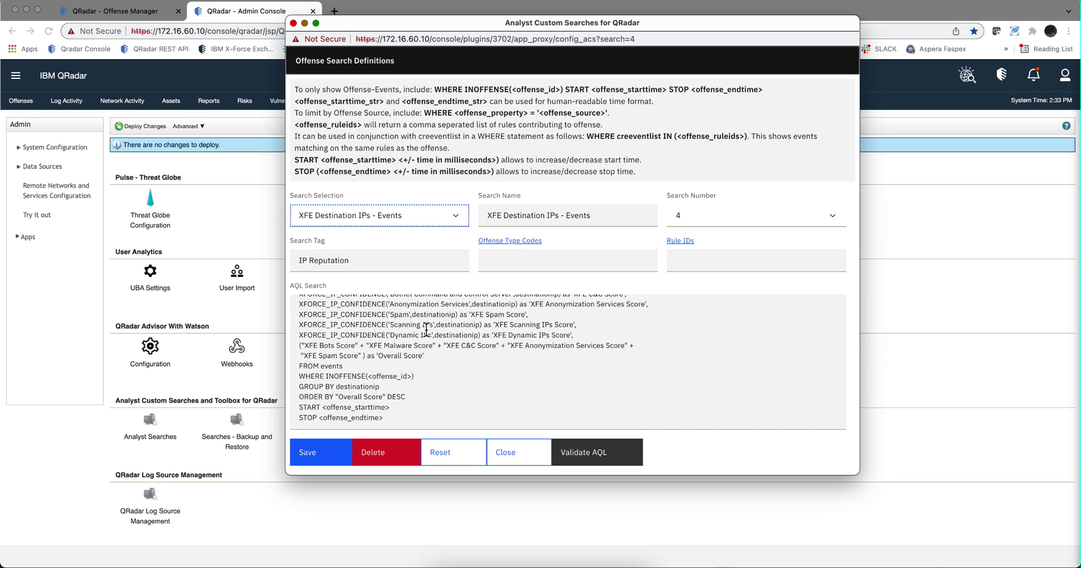
pyautogui.scroll(4, 426, 330)
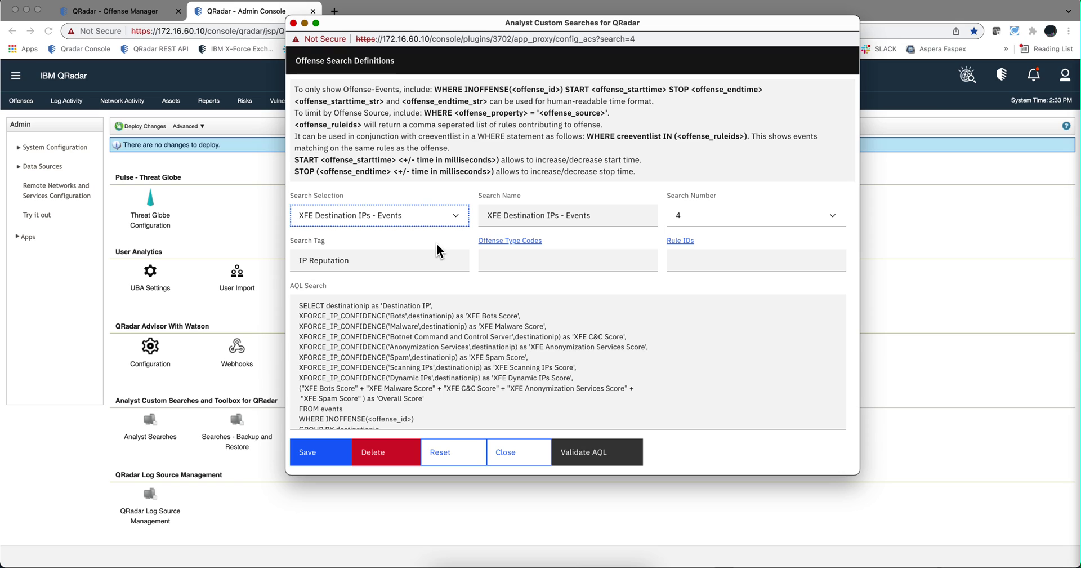
pyautogui.click(449, 228)
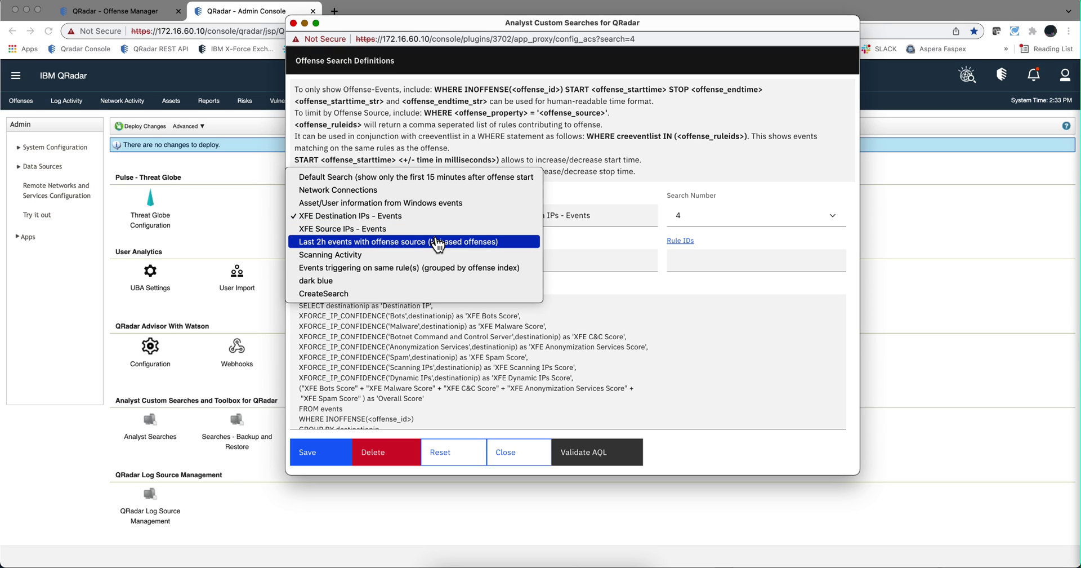
pyautogui.click(411, 294)
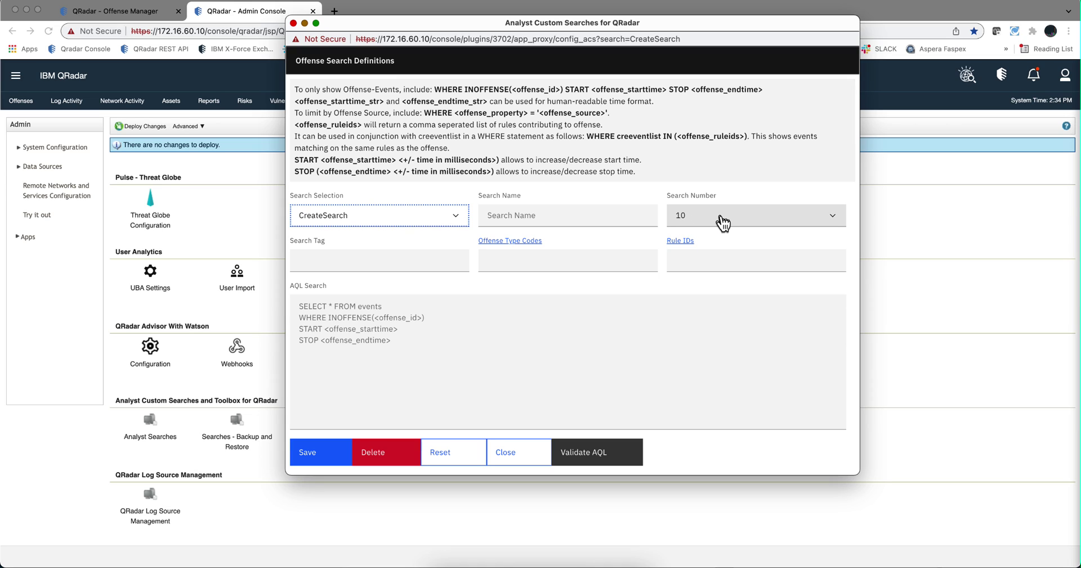
# Check the available search numbers and the list of existing searches for the blank CreateSearch definition
pyautogui.click(806, 223)
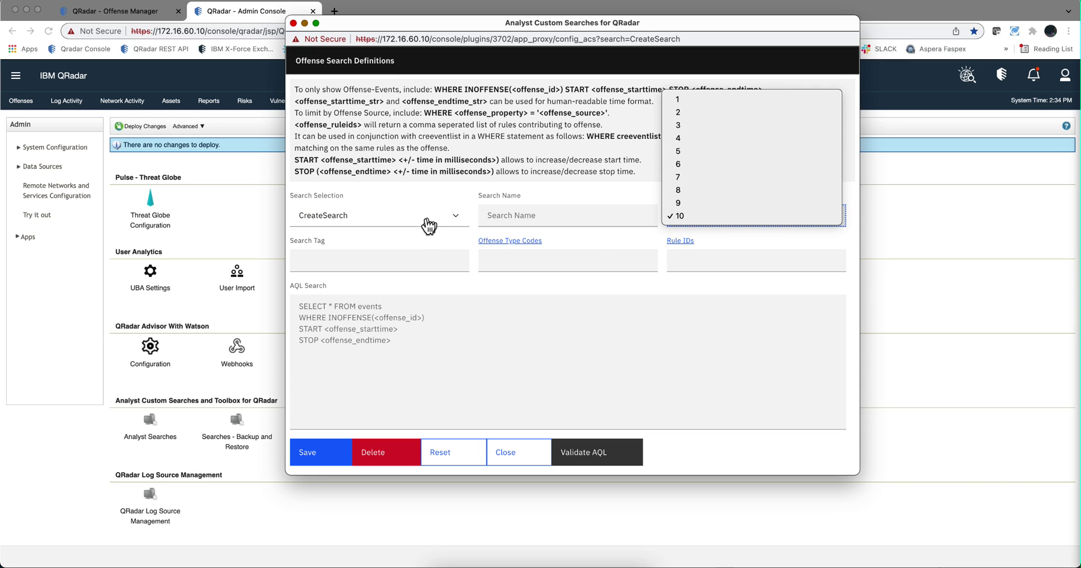
pyautogui.click(409, 224)
pyautogui.click(425, 221)
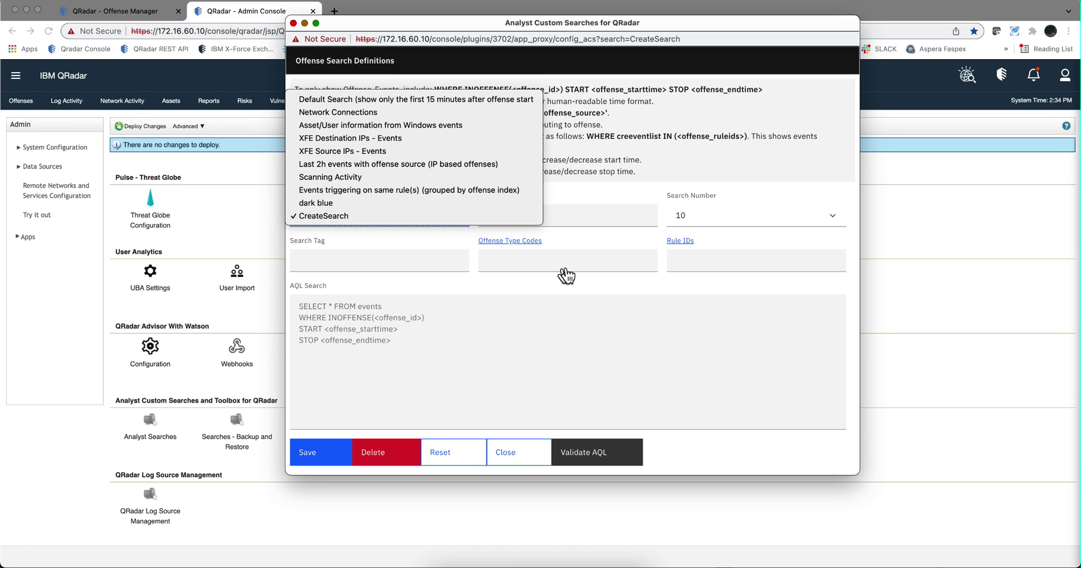
pyautogui.click(597, 269)
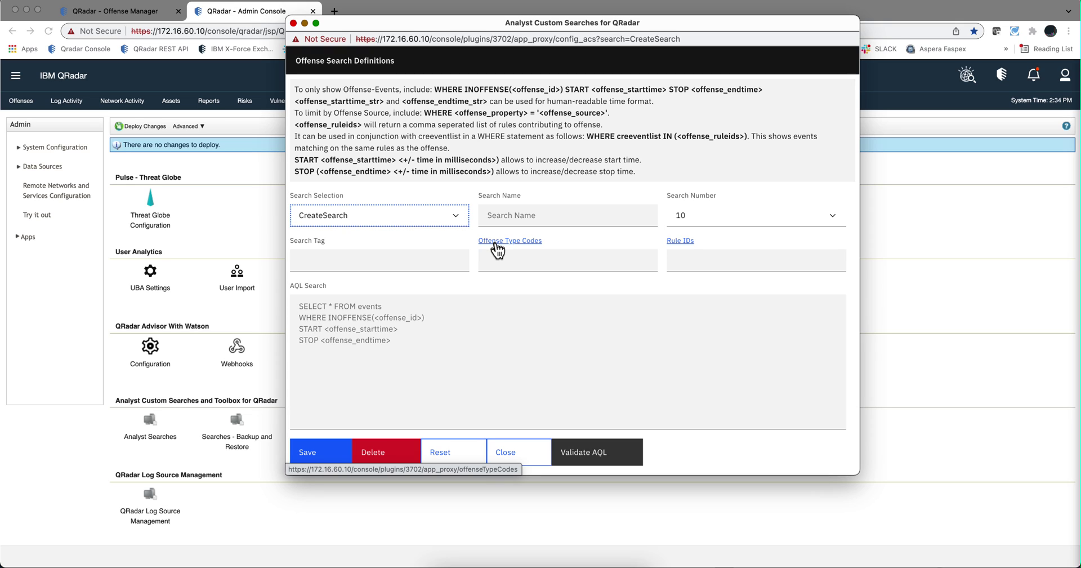
# Load the Default Search definition, restrict it to rule ID 100046, and save it
pyautogui.click(443, 219)
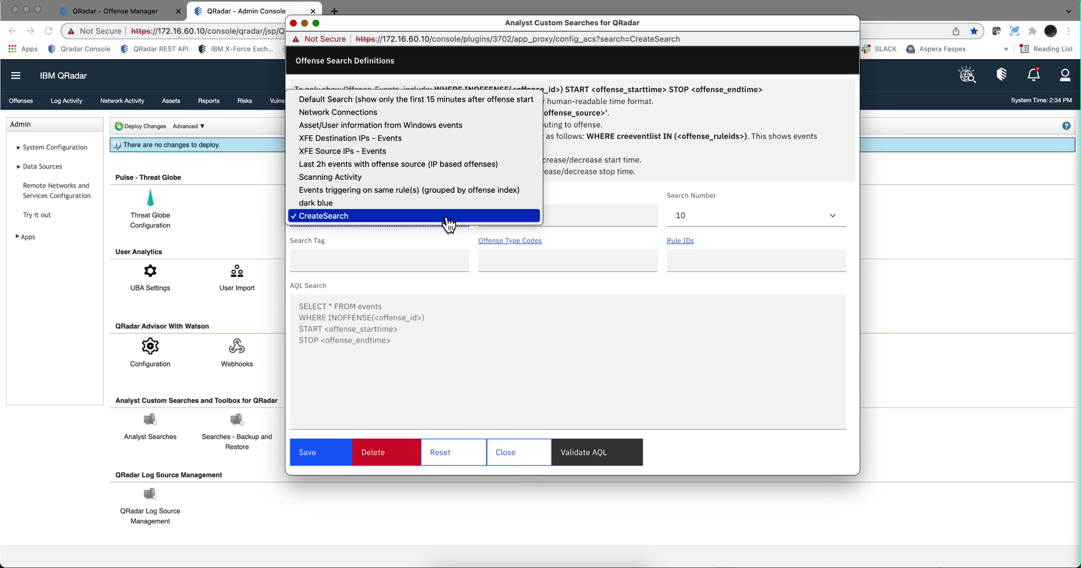
pyautogui.click(440, 102)
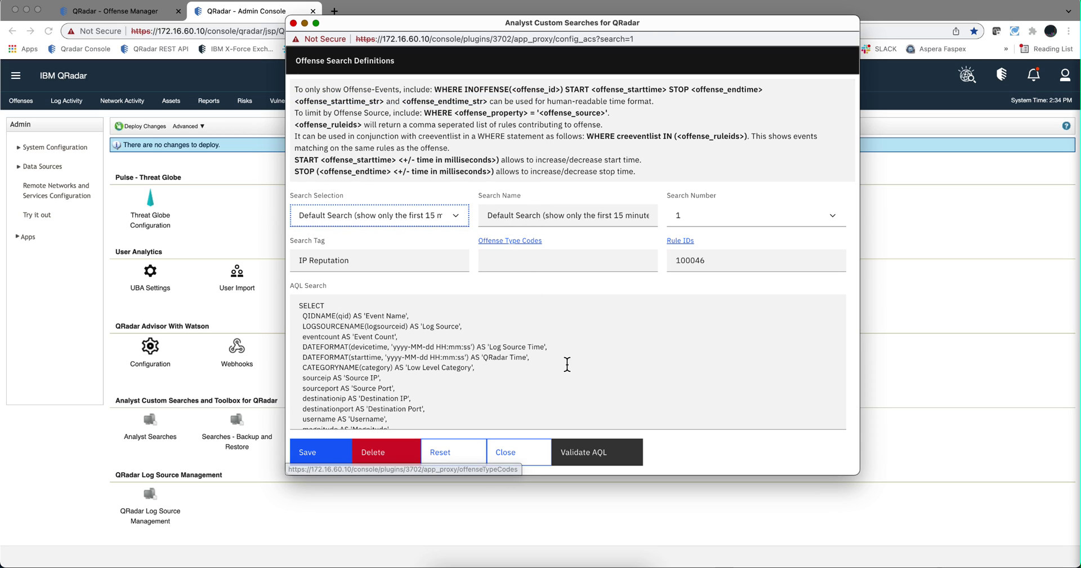
pyautogui.click(326, 459)
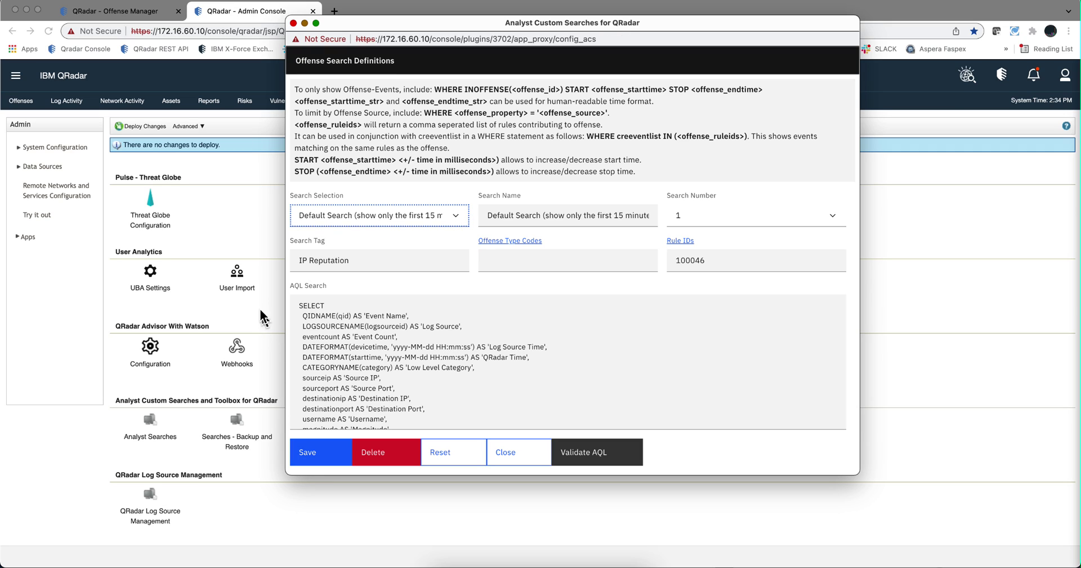
# Refresh the summary of offense 29 and check which Analyst Custom Searches it offers
pyautogui.click(99, 12)
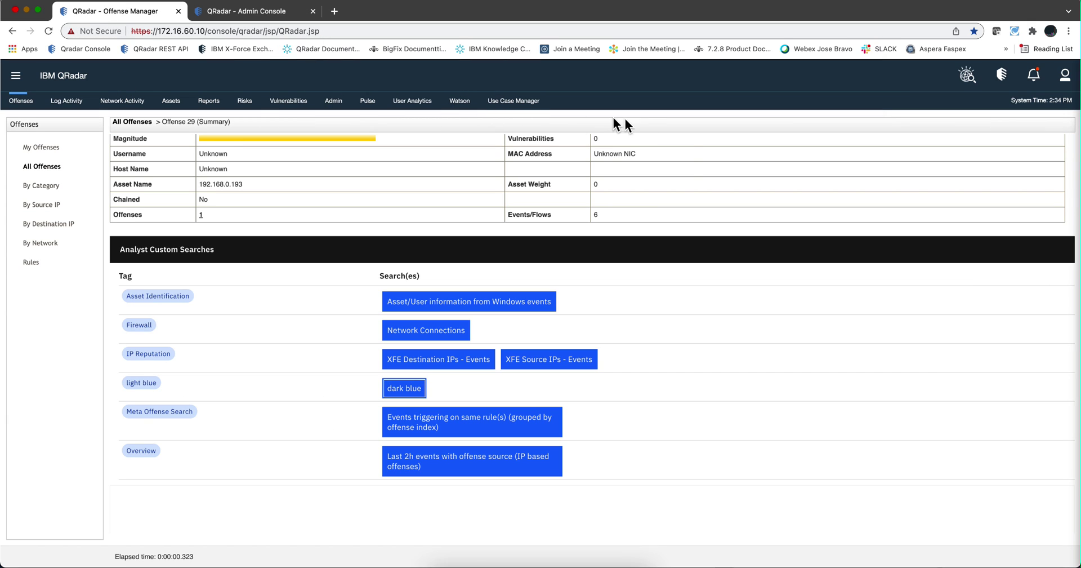
pyautogui.scroll(5, 661, 190)
pyautogui.click(675, 150)
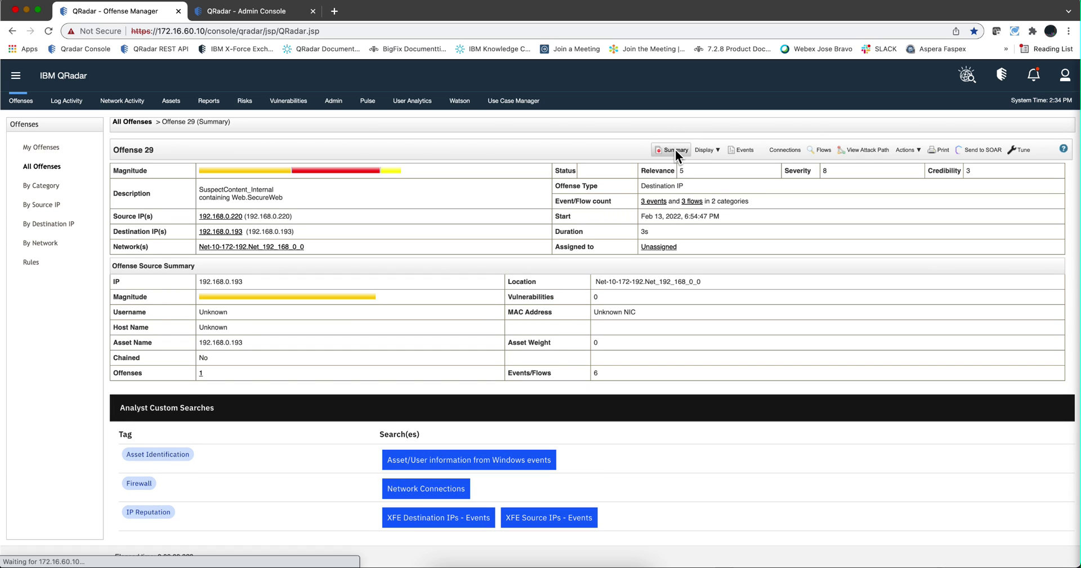
pyautogui.scroll(-5, 502, 347)
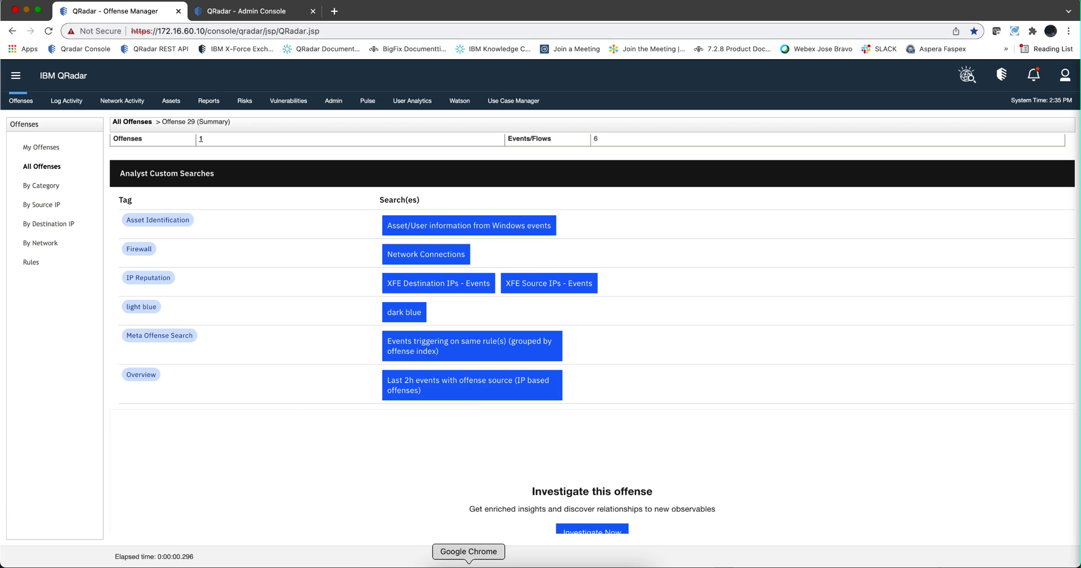
# Return to the Default Search definition and clear its Rule IDs field
pyautogui.rightClick(469, 565)
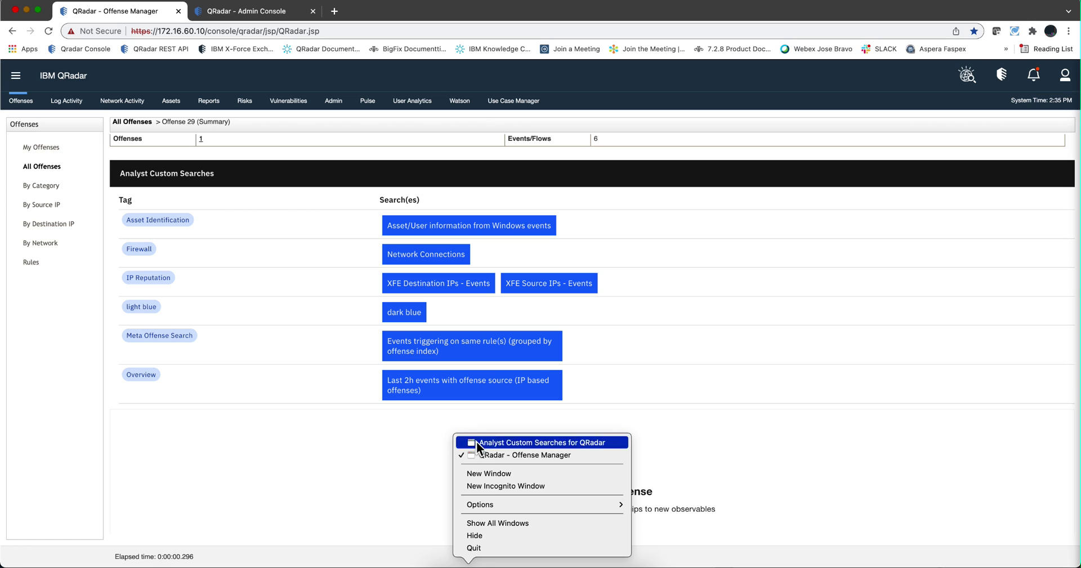
pyautogui.click(479, 440)
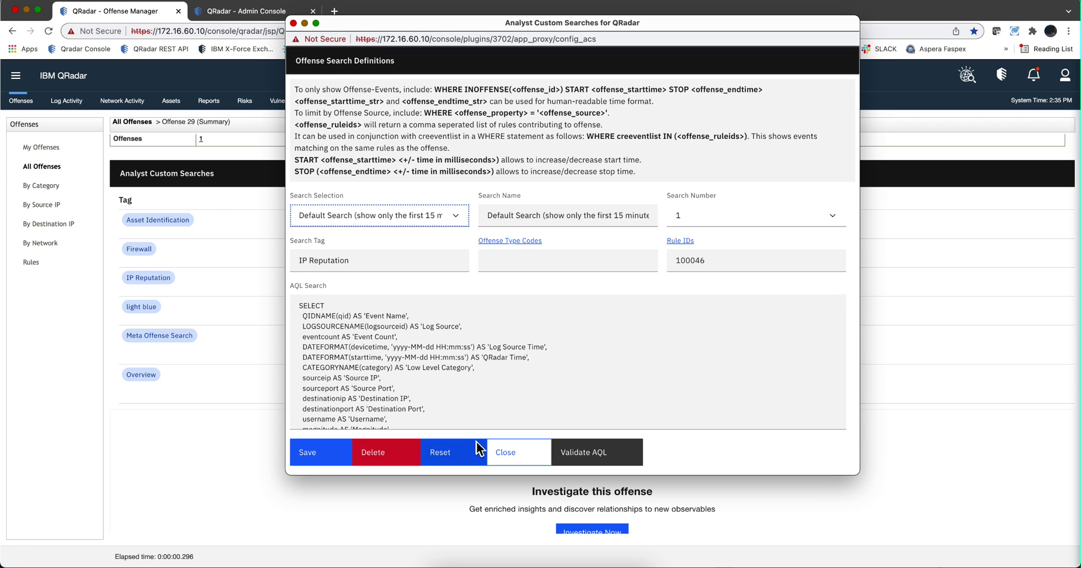
pyautogui.click(718, 260)
pyautogui.moveTo(716, 261); pyautogui.dragTo(664, 258)
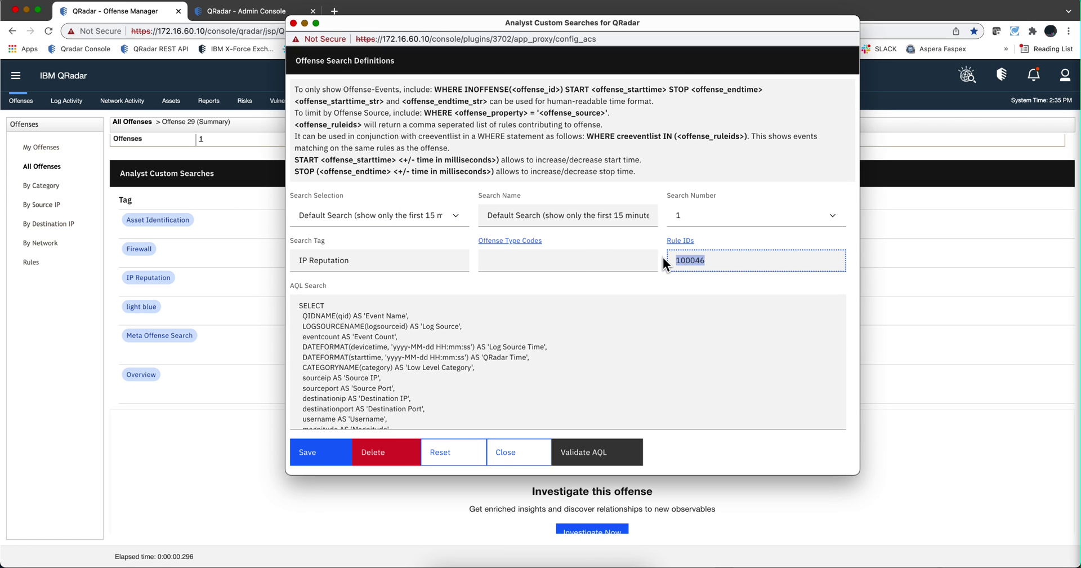
pyautogui.press('BackSpace')
# Consult the Rule IDs overview, close it, and open the Offense Type Codes overview from the Default Search definition
pyautogui.click(683, 240)
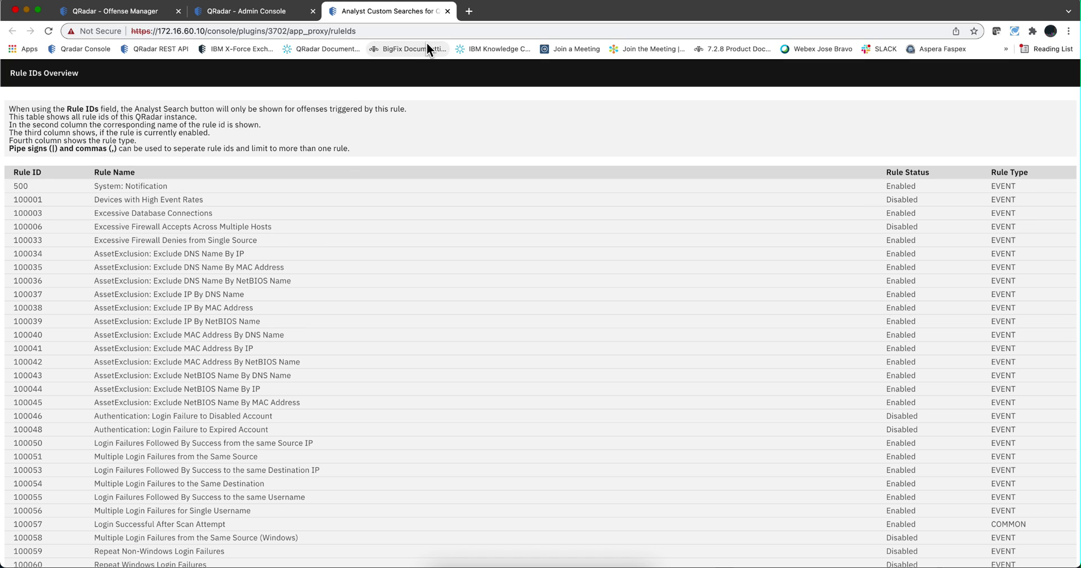
pyautogui.click(447, 11)
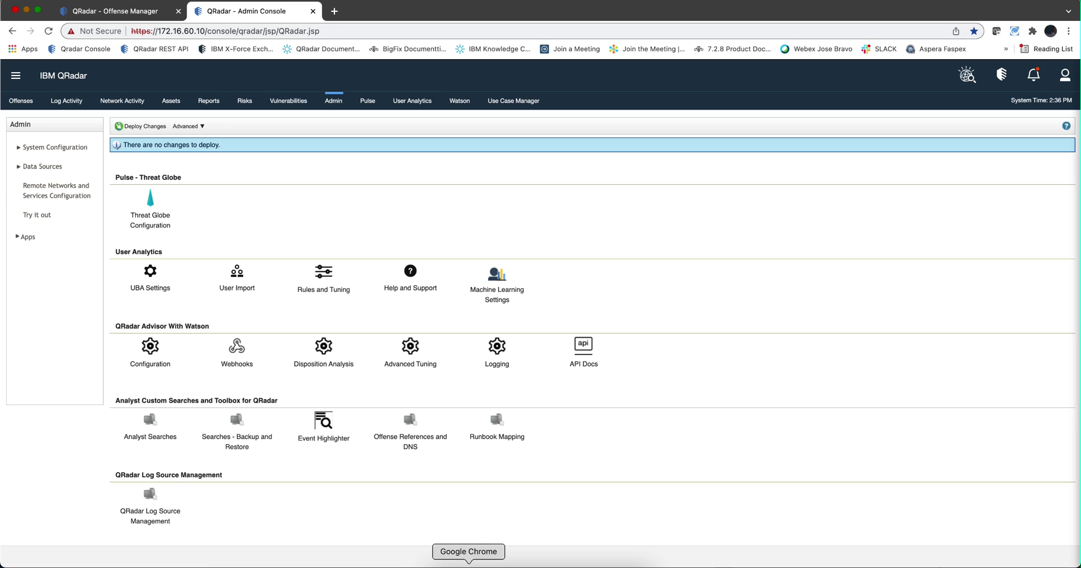
pyautogui.rightClick(468, 563)
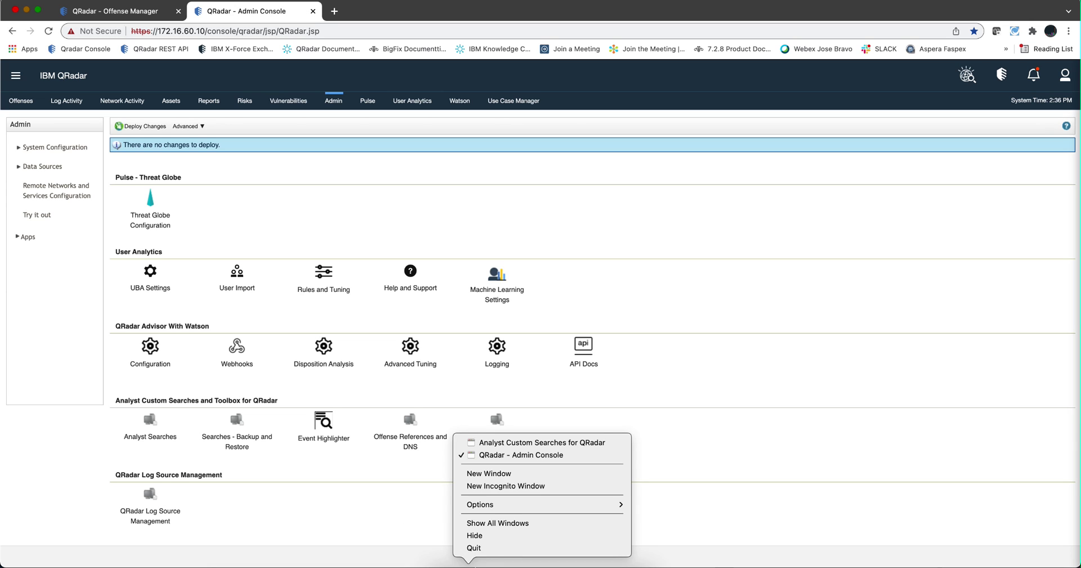
pyautogui.click(519, 442)
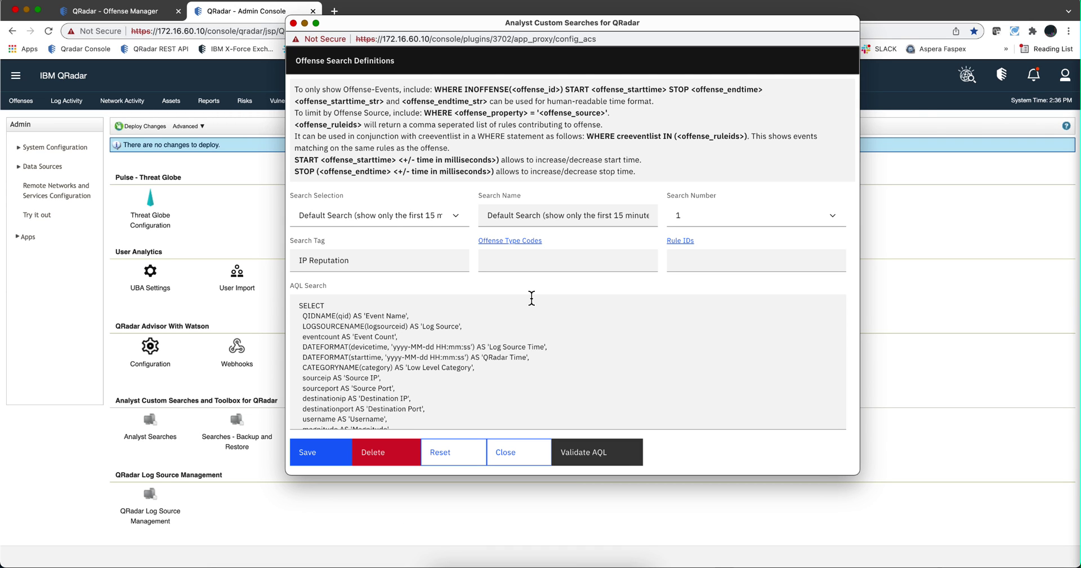
pyautogui.click(507, 242)
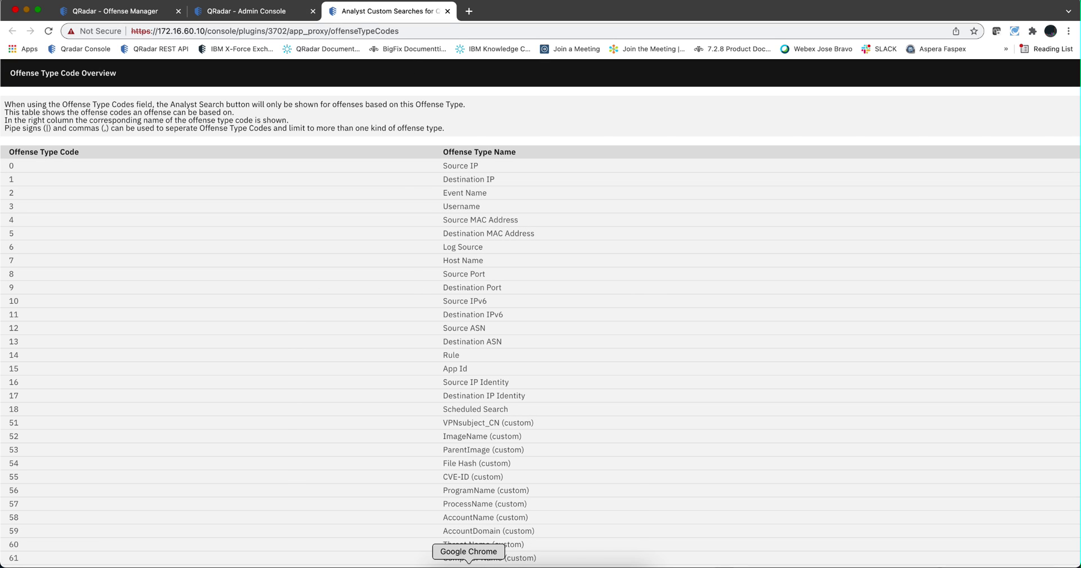
# Set the Default Search's Offense Type Codes to 1,51,7, save the definition, and close the code overview
pyautogui.rightClick(469, 565)
pyautogui.click(489, 440)
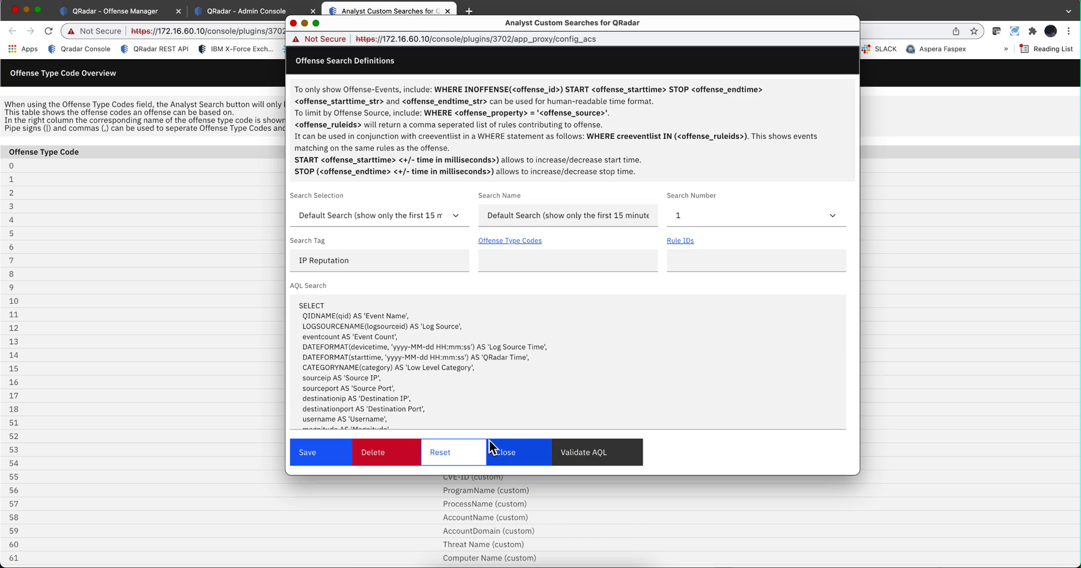
pyautogui.click(500, 265)
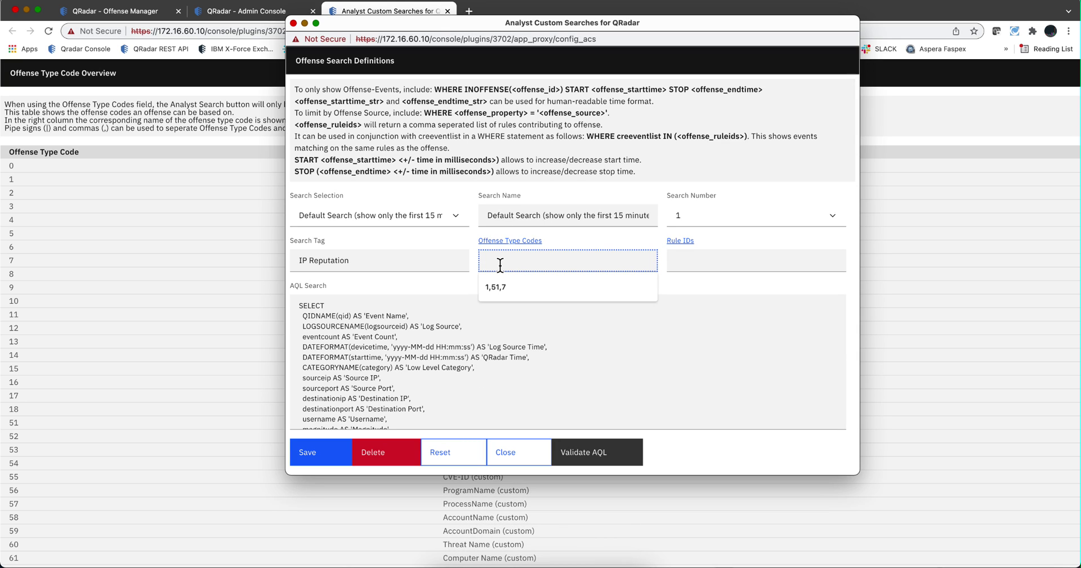
pyautogui.click(499, 289)
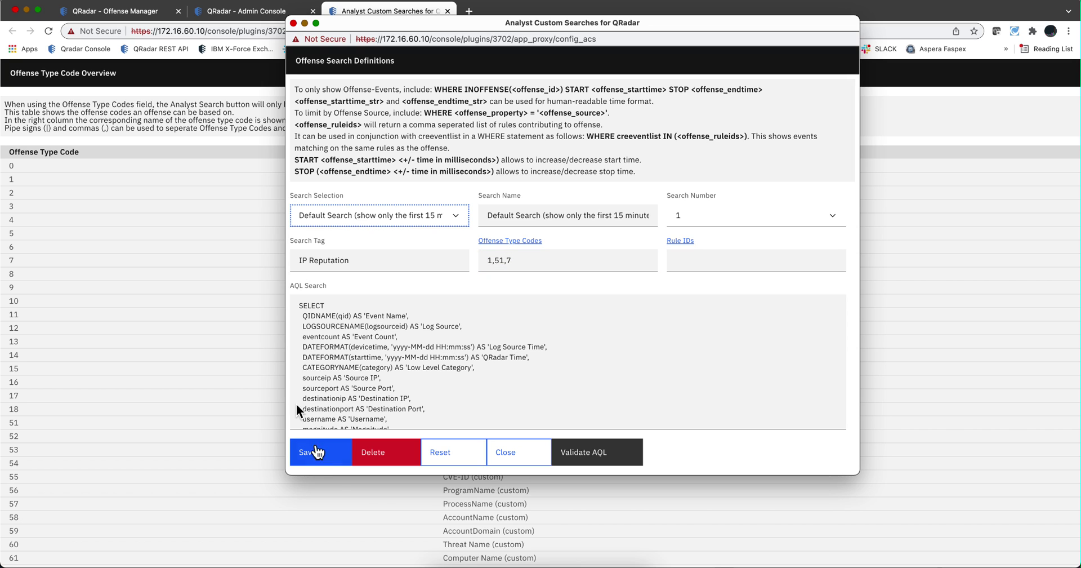
pyautogui.click(319, 458)
pyautogui.click(447, 11)
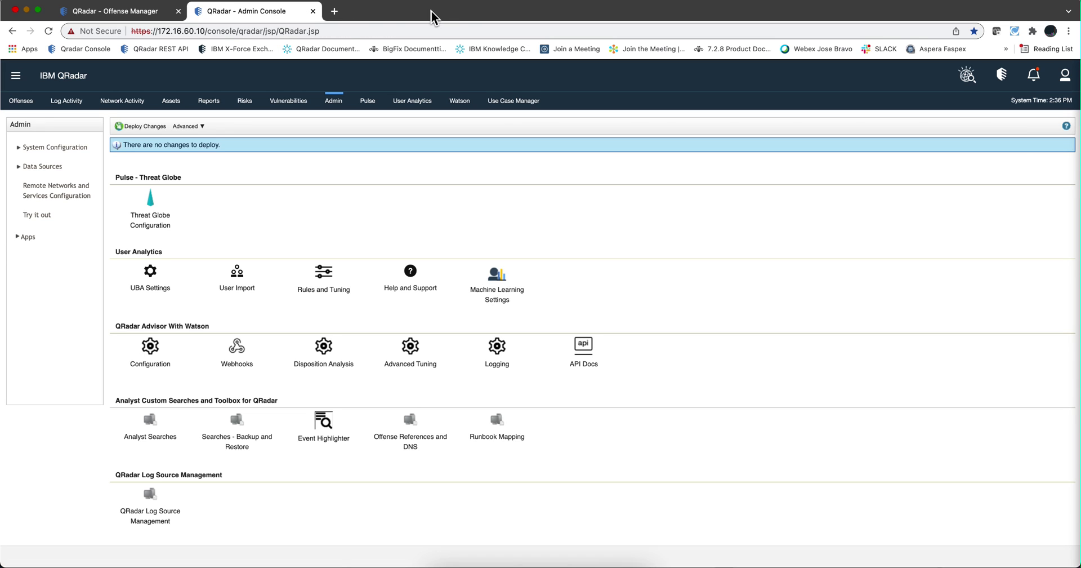
# Refresh the summary of offense 29 and run the Default Search under its IP Reputation tag
pyautogui.click(164, 15)
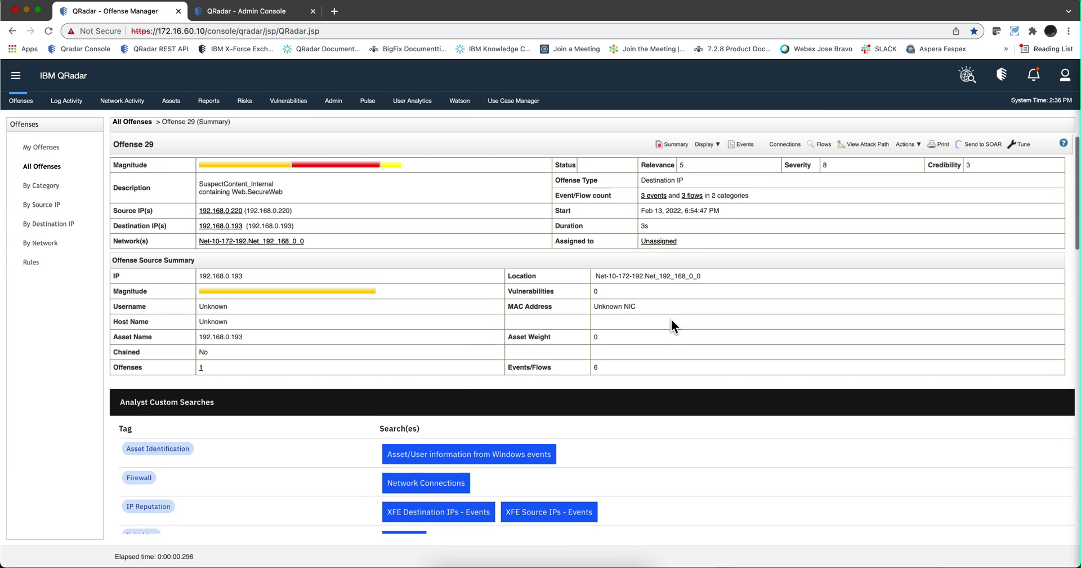
pyautogui.scroll(-3, 669, 299)
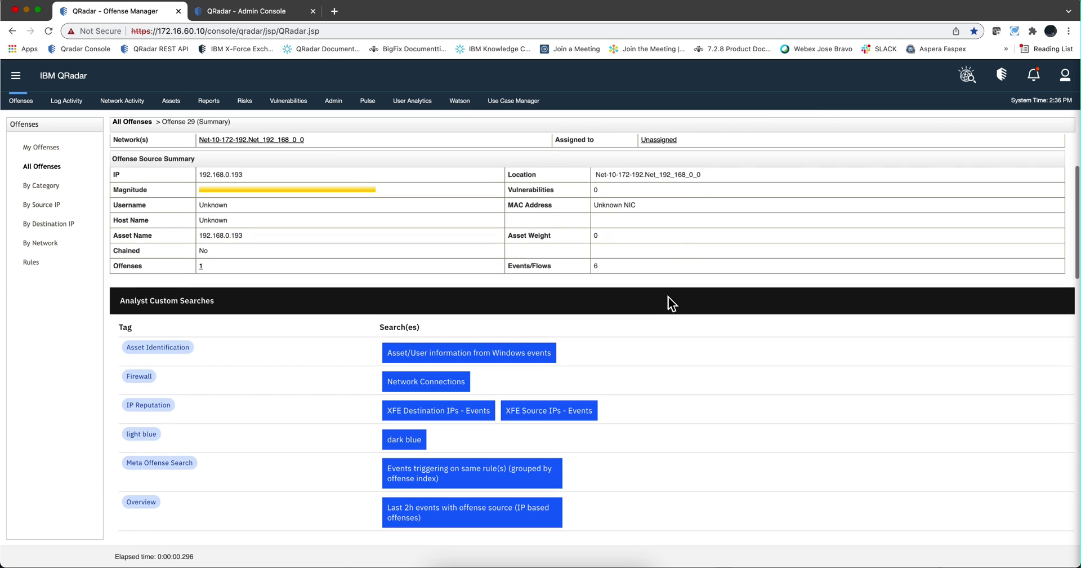
pyautogui.scroll(3, 705, 194)
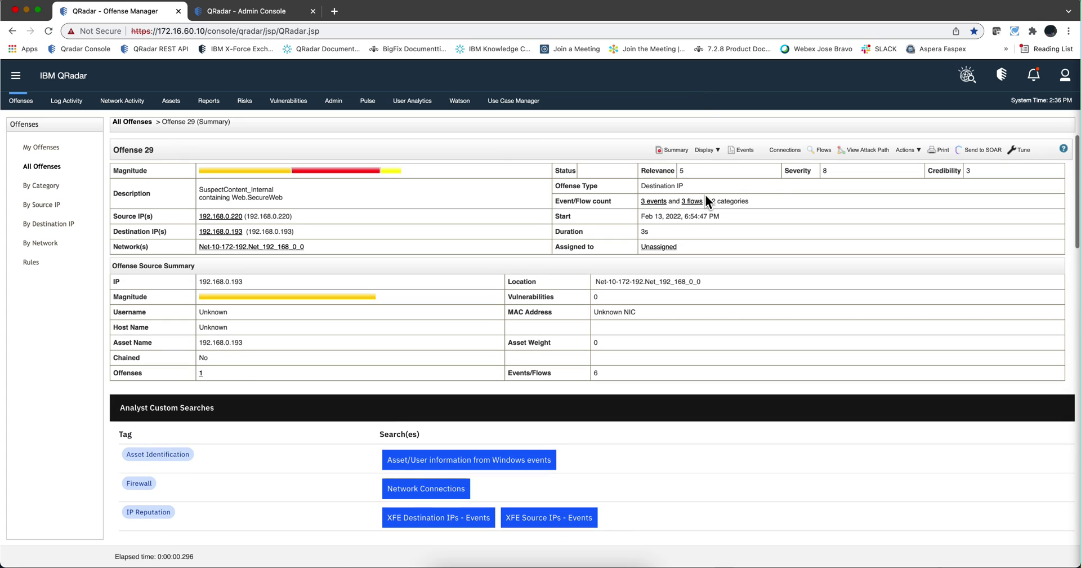
pyautogui.click(676, 147)
pyautogui.scroll(-1, 637, 292)
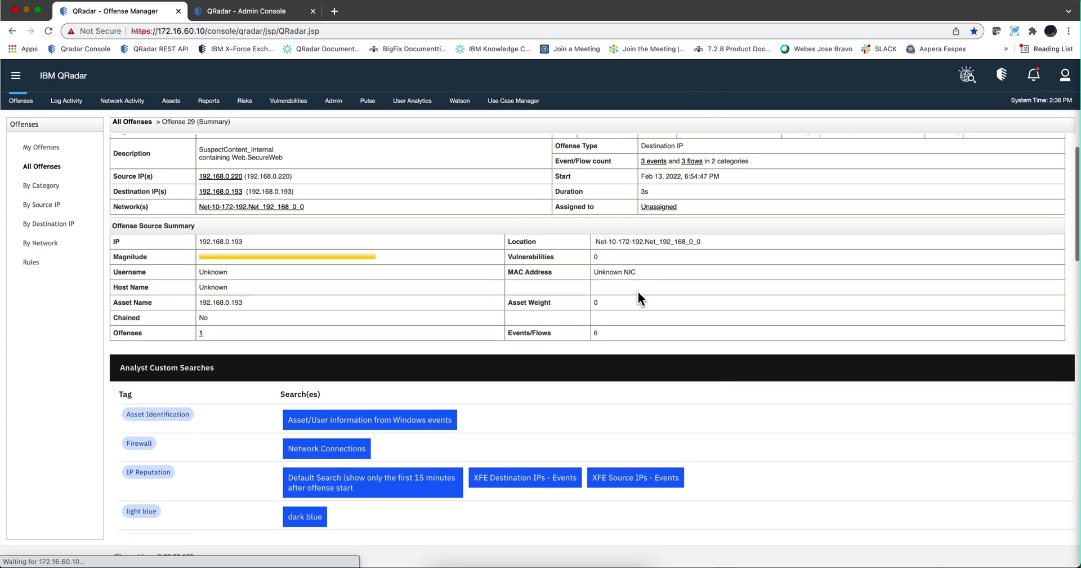
pyautogui.scroll(-3, 637, 292)
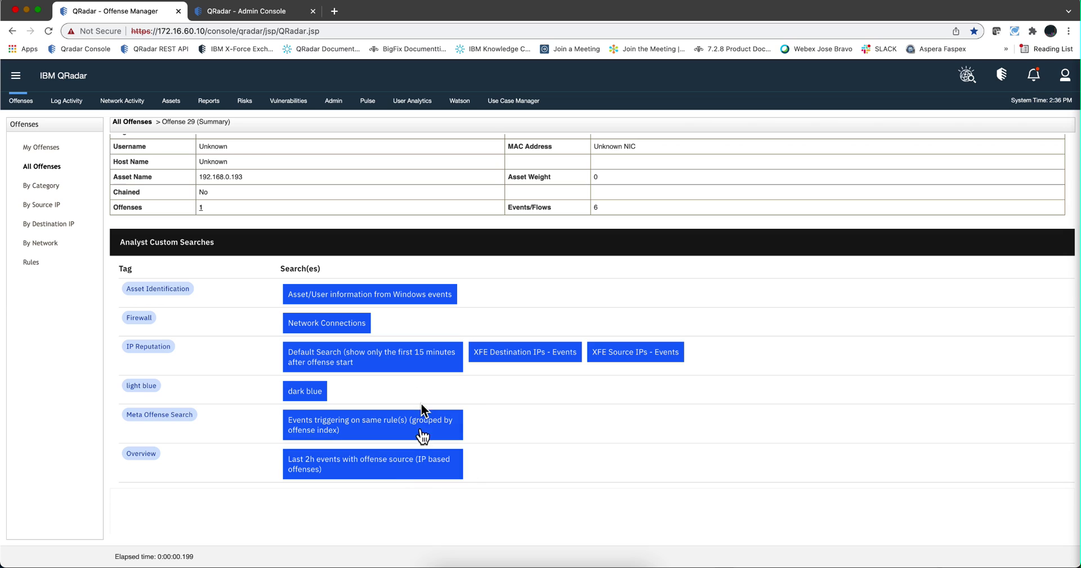
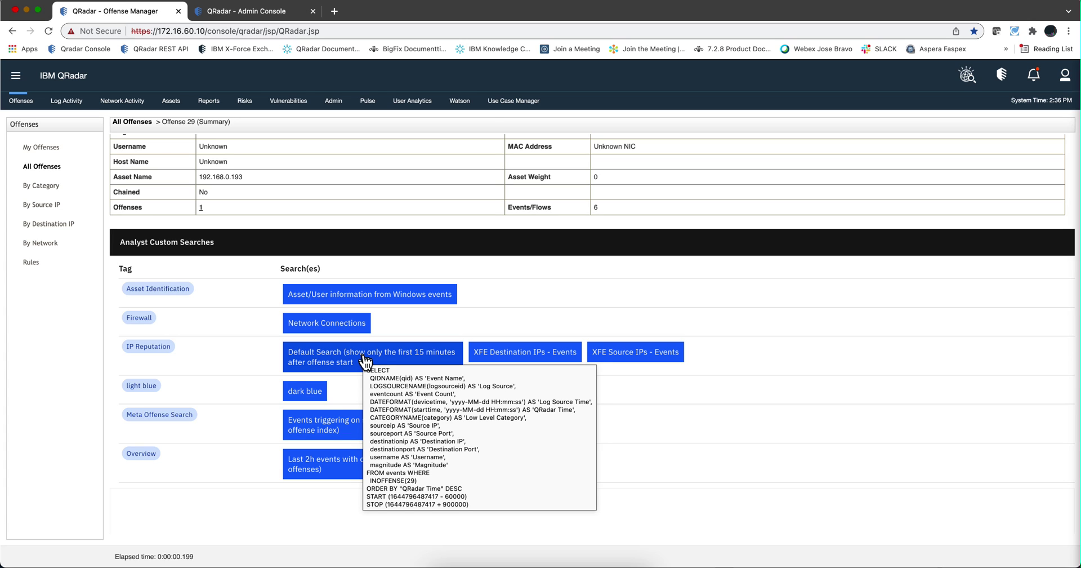
pyautogui.click(366, 360)
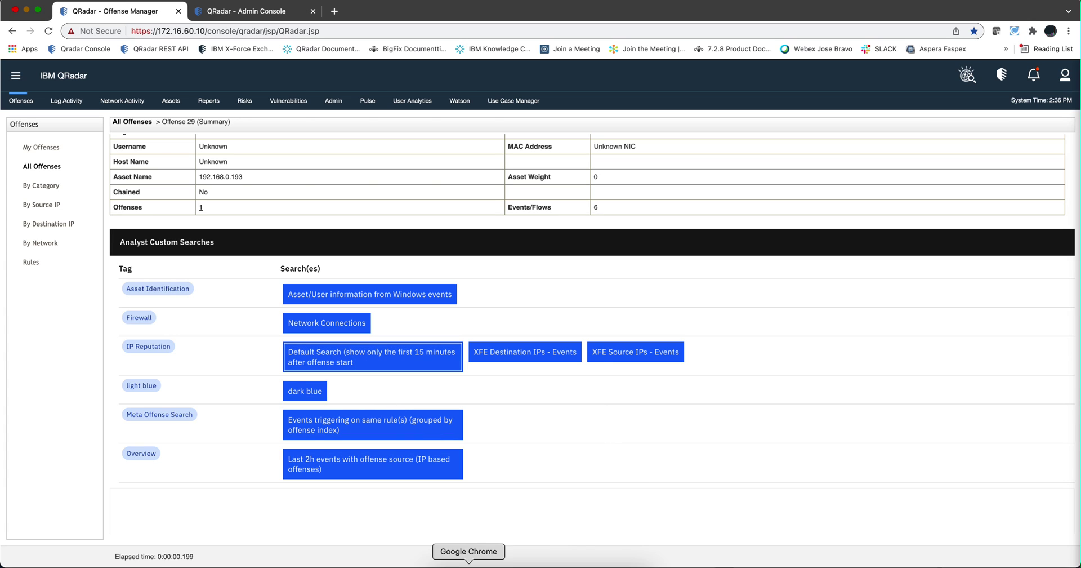
# Go back to the Default Search definition and open the Rule IDs overview to examine the listed rules
pyautogui.rightClick(468, 563)
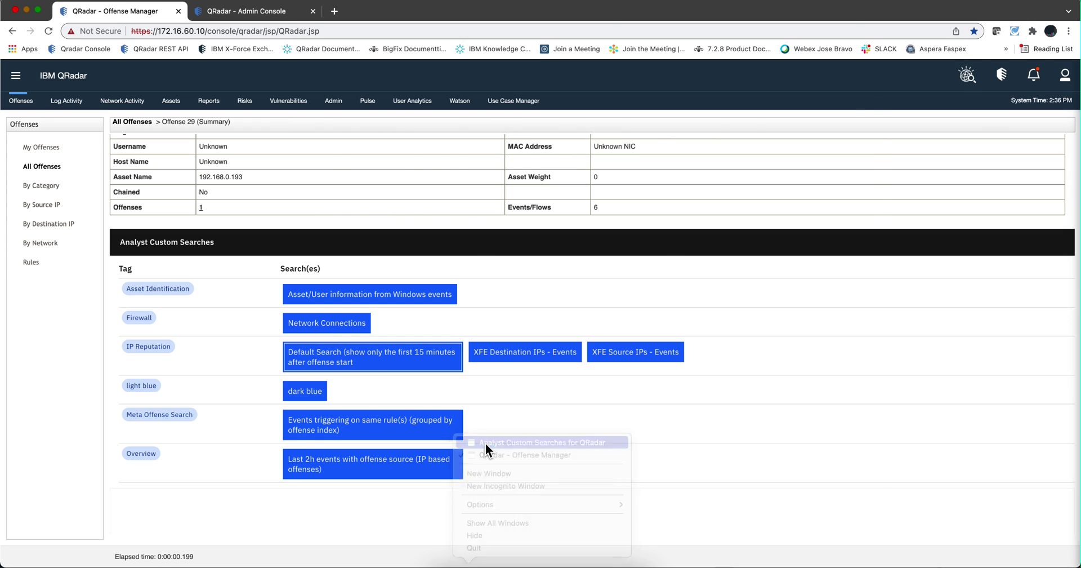
pyautogui.click(485, 443)
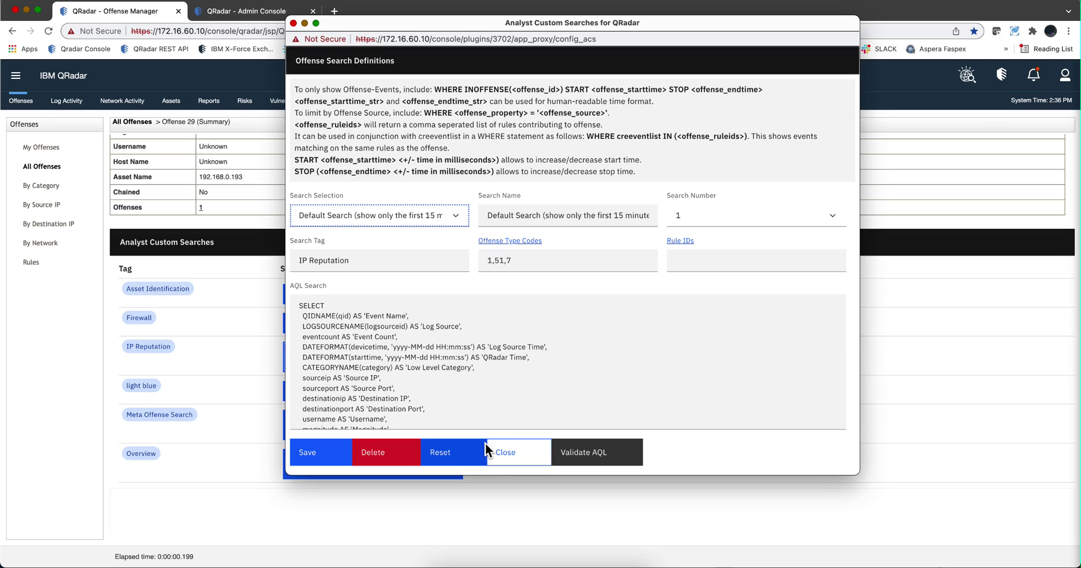
pyautogui.click(677, 245)
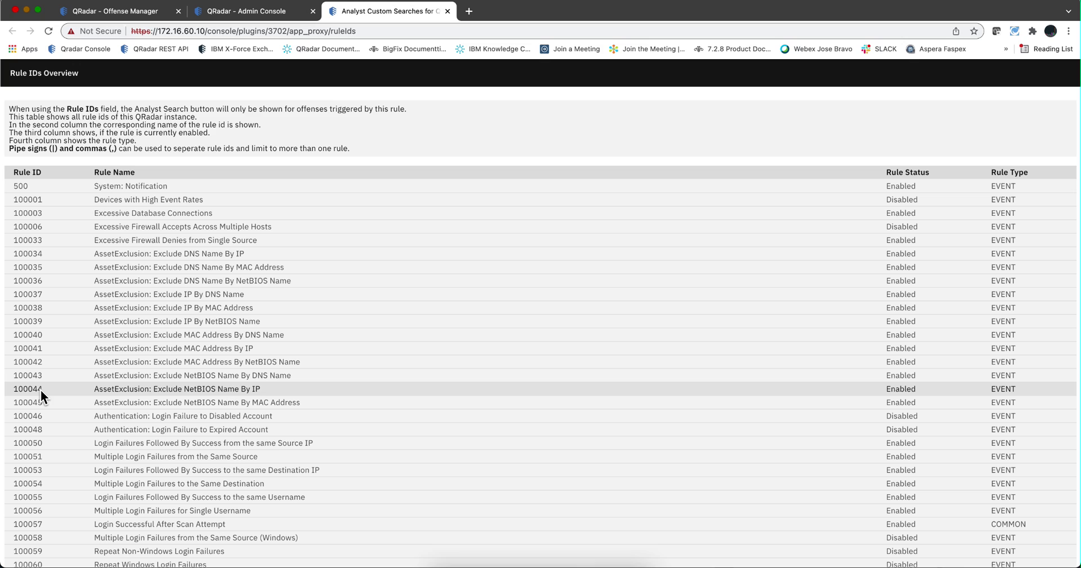
# Copy rule ID 100044 from the overview, set the Default Search's Rule IDs to 100044,100046, and save the definition
pyautogui.moveTo(44, 388); pyautogui.dragTo(12, 390)
pyautogui.press('super+c')
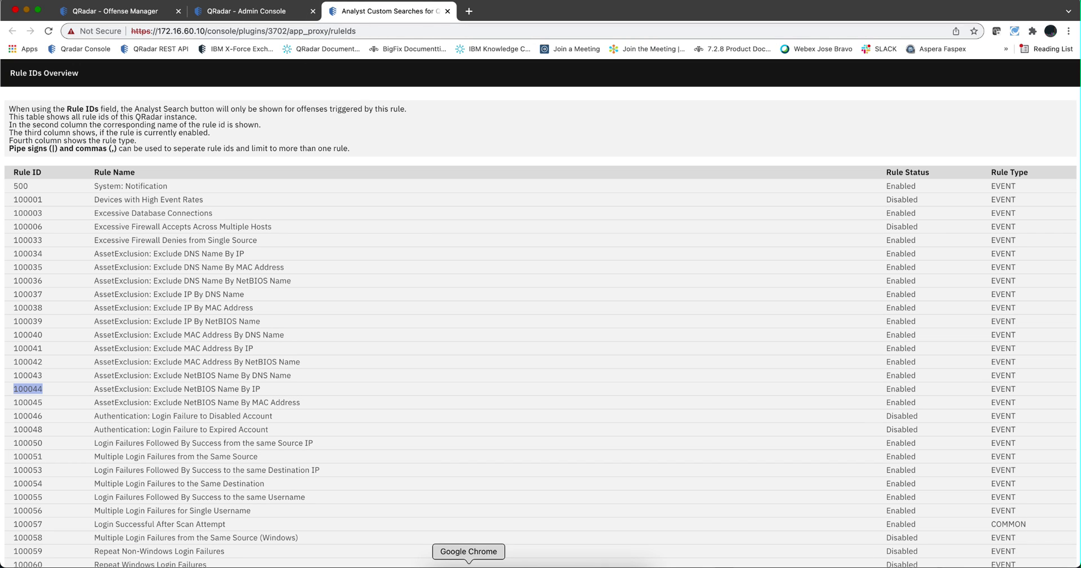
pyautogui.rightClick(468, 565)
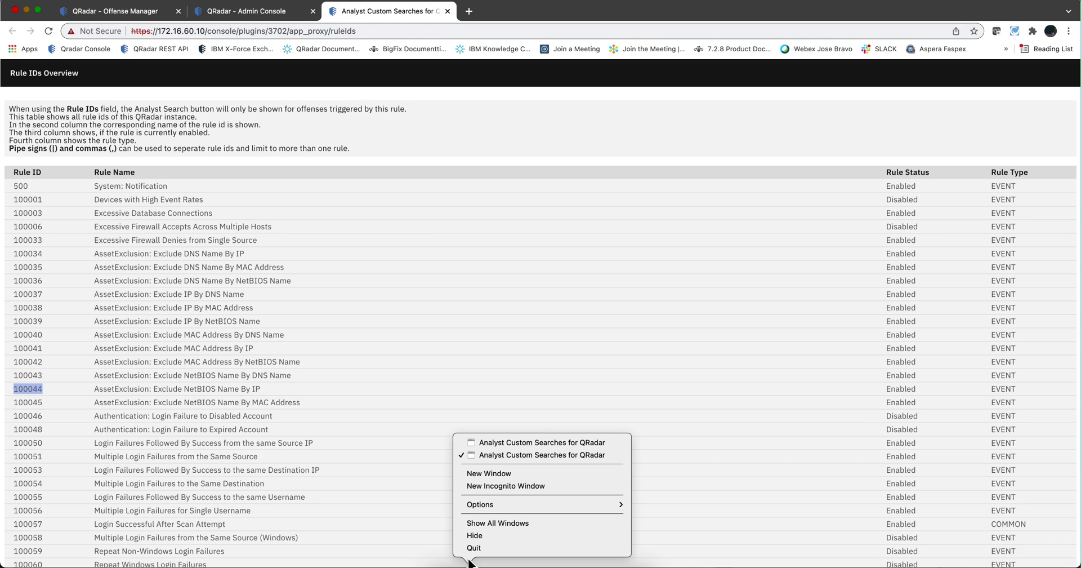
pyautogui.click(485, 444)
pyautogui.click(670, 261)
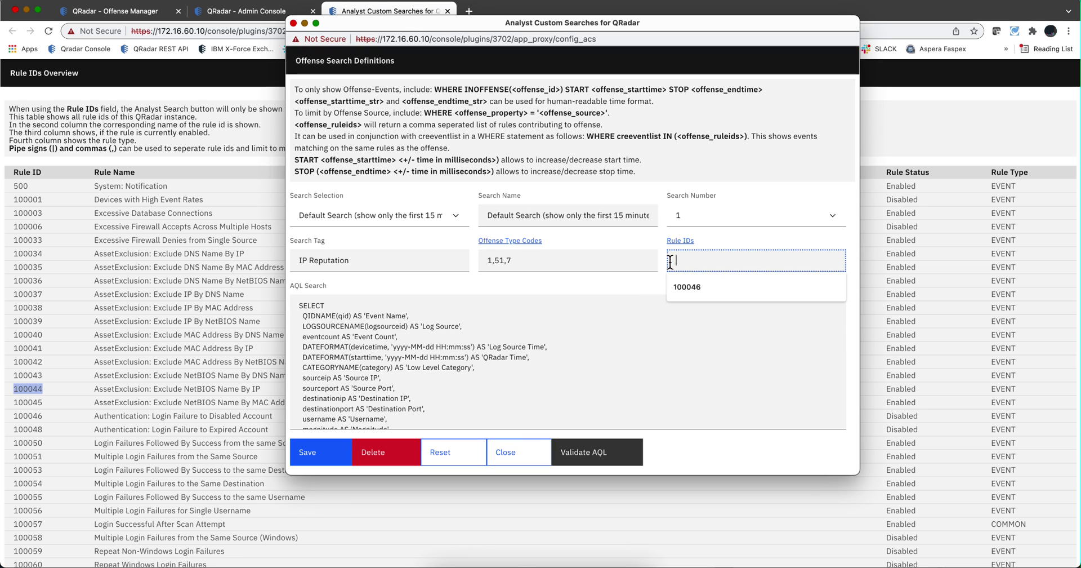
pyautogui.press('super+v')
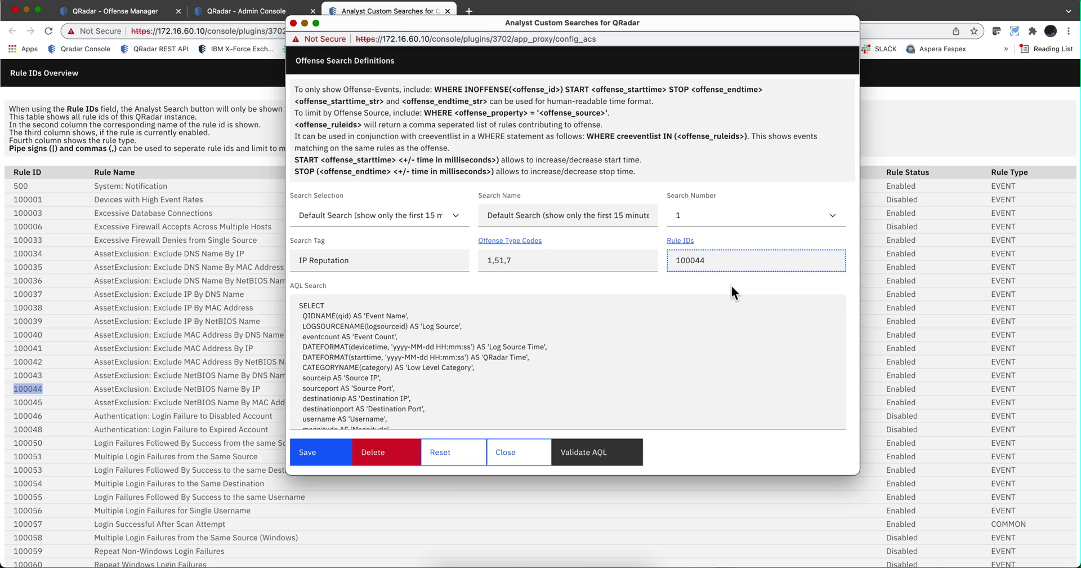
pyautogui.write(',100046')
pyautogui.click(719, 393)
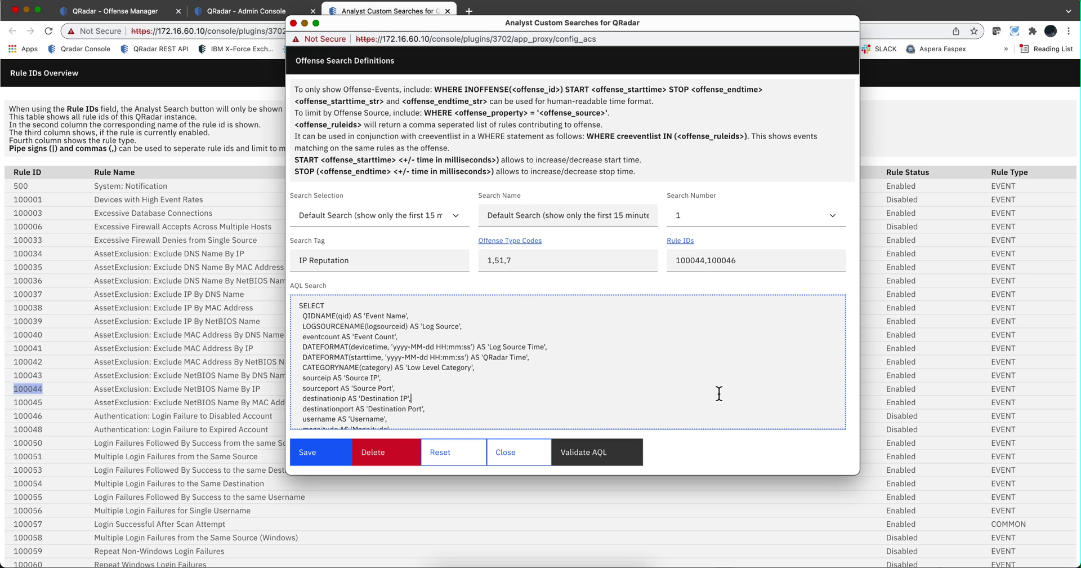
pyautogui.click(304, 461)
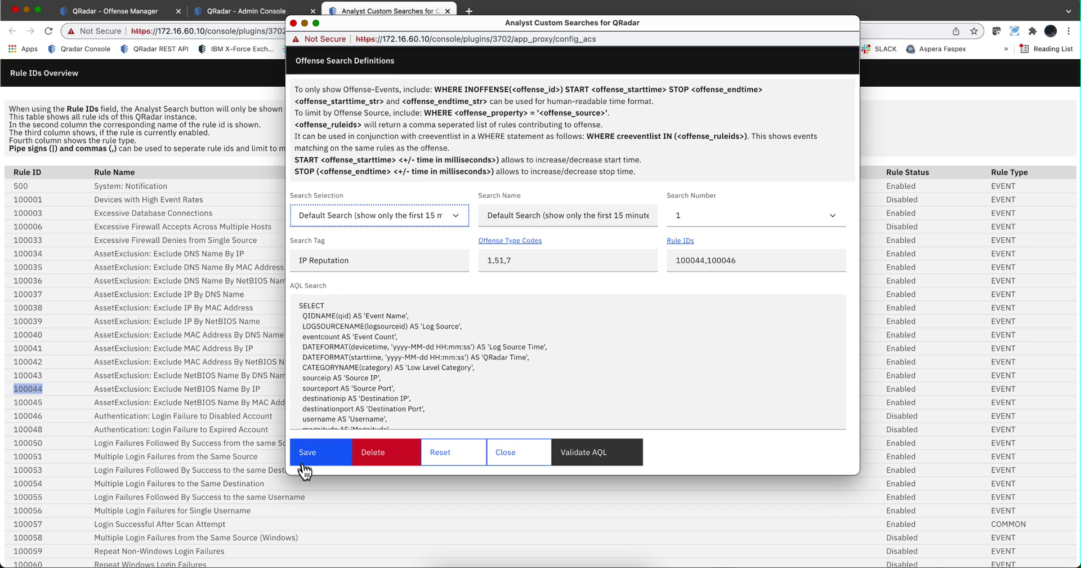
pyautogui.click(304, 461)
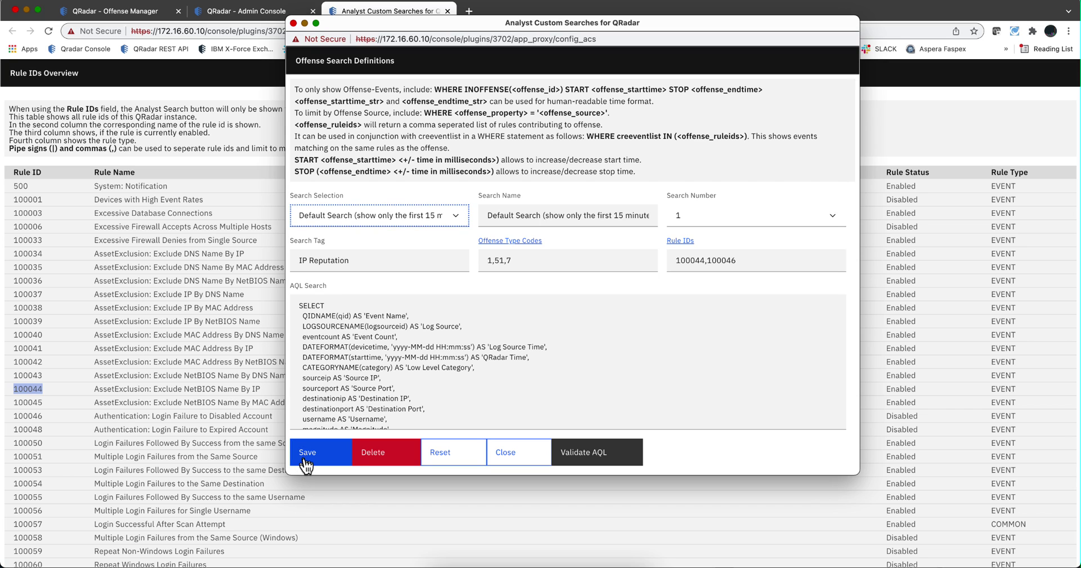
# Return to offense 29, refresh its summary, and check which Analyst Custom Searches are offered
pyautogui.click(144, 9)
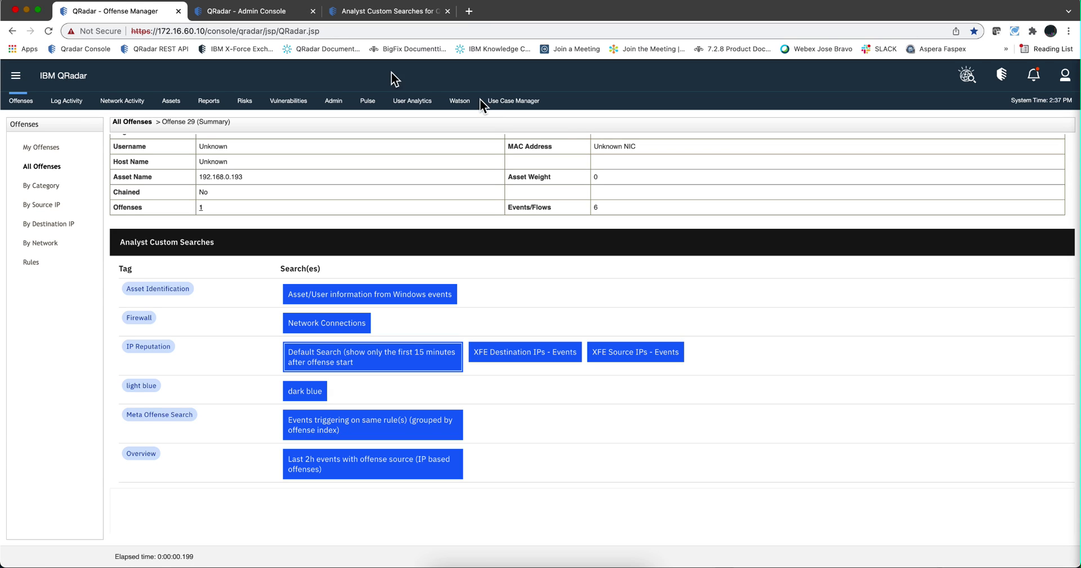
pyautogui.scroll(5, 640, 288)
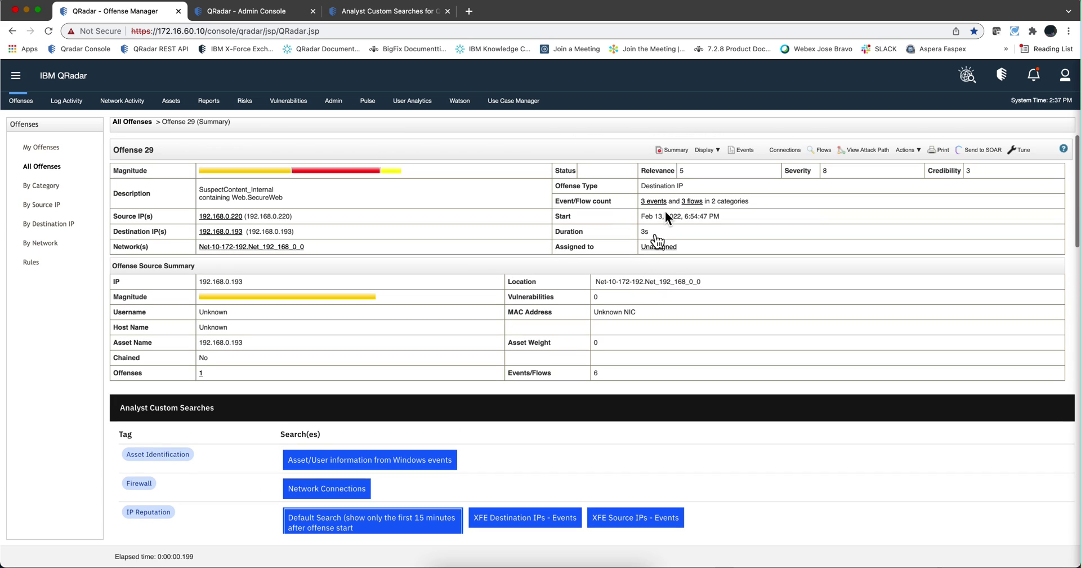
pyautogui.click(673, 150)
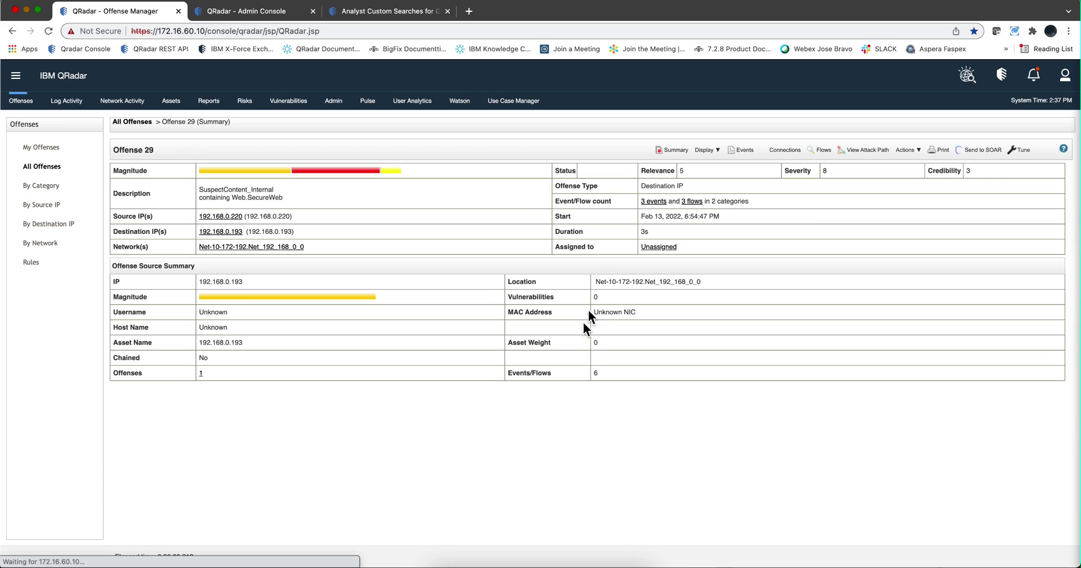
pyautogui.scroll(-3, 538, 425)
pyautogui.scroll(-2, 540, 435)
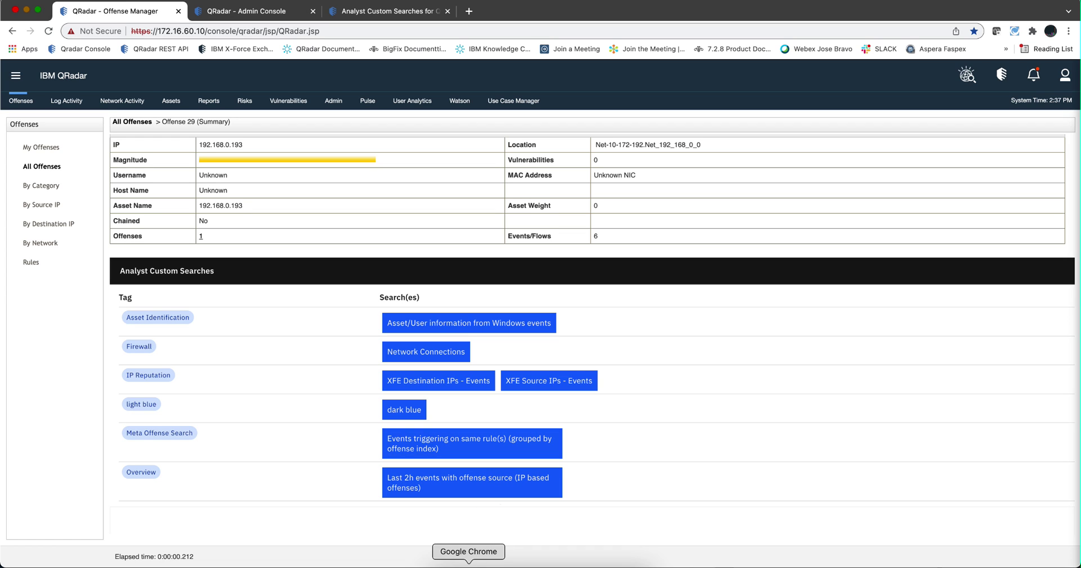
# Go back to the Offense Search Definitions, load the Scanning Activity search, and examine its AQL query
pyautogui.rightClick(468, 563)
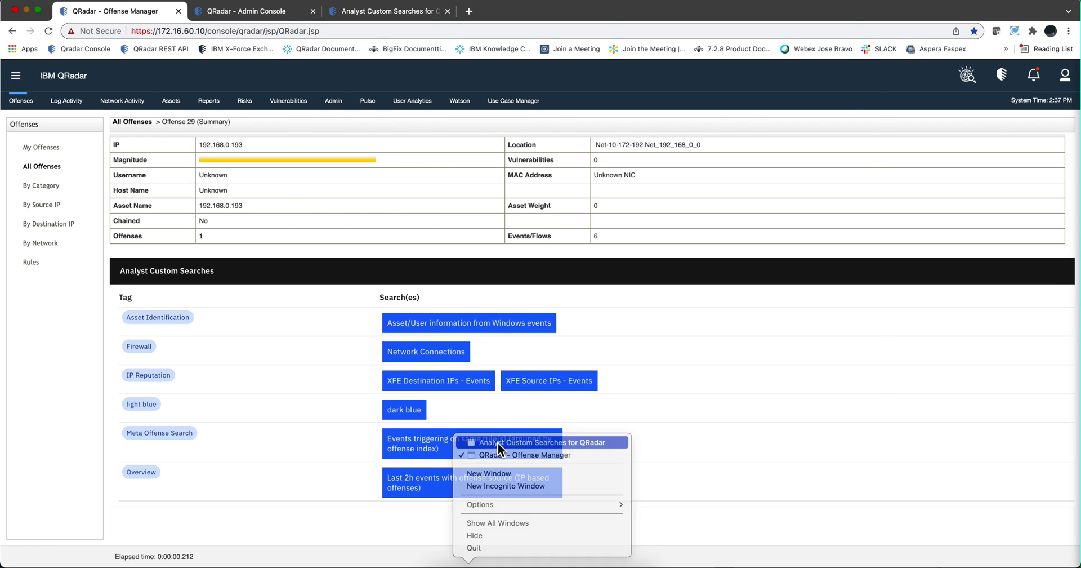
pyautogui.click(499, 443)
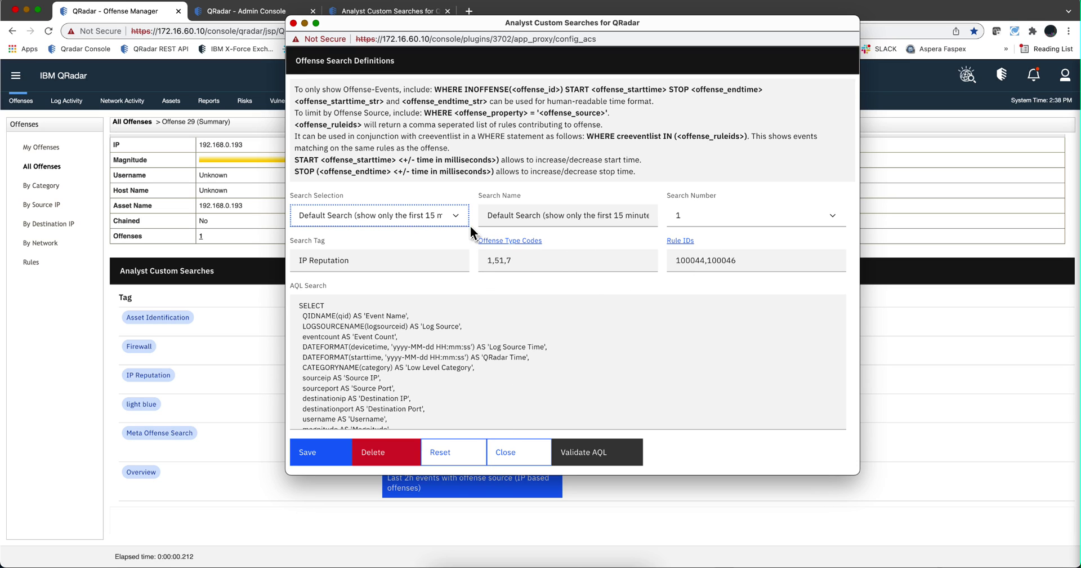
pyautogui.click(456, 217)
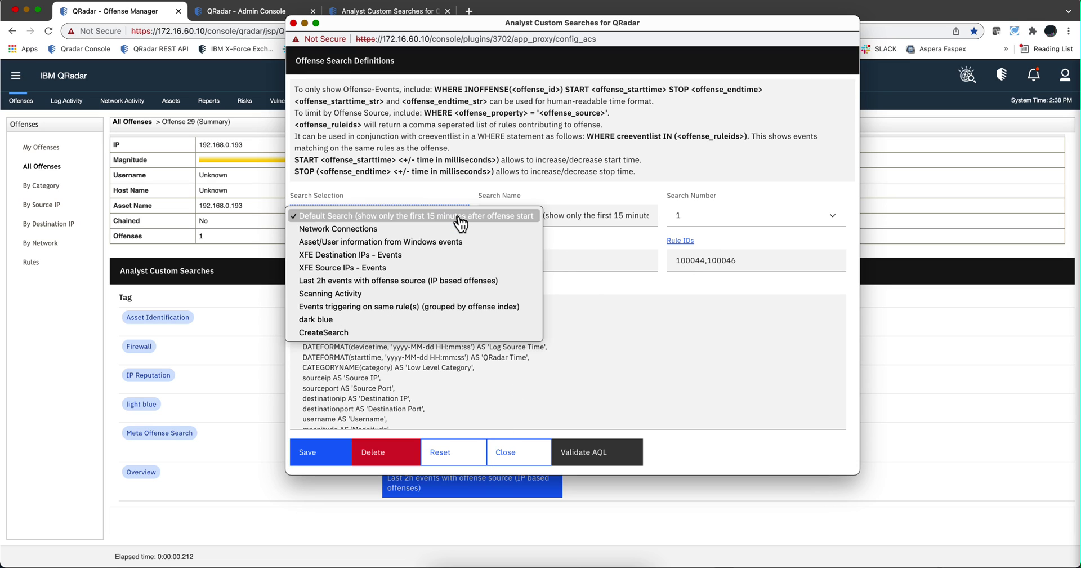
pyautogui.click(443, 293)
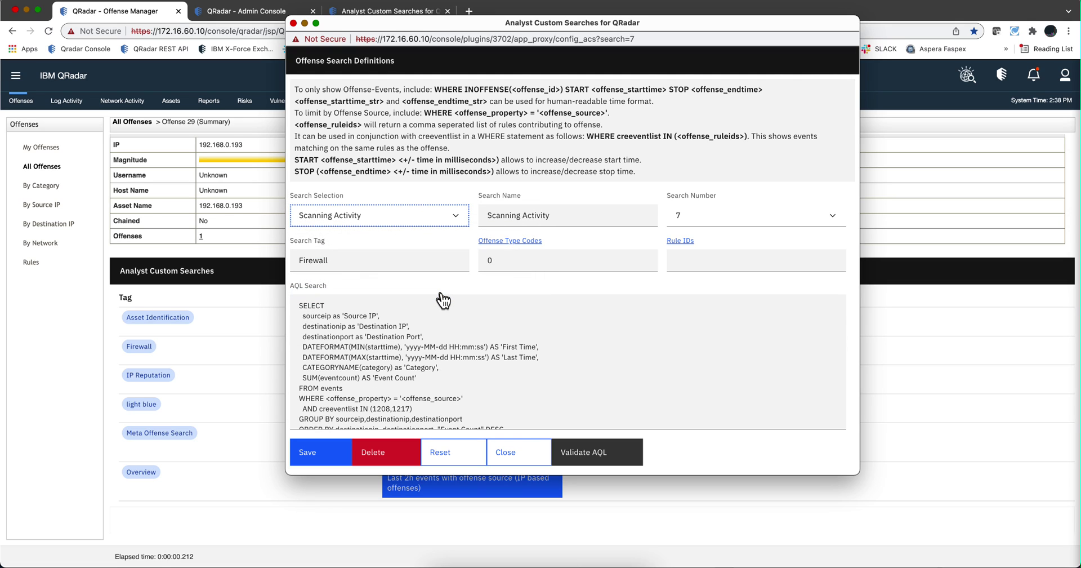
pyautogui.scroll(-2, 441, 316)
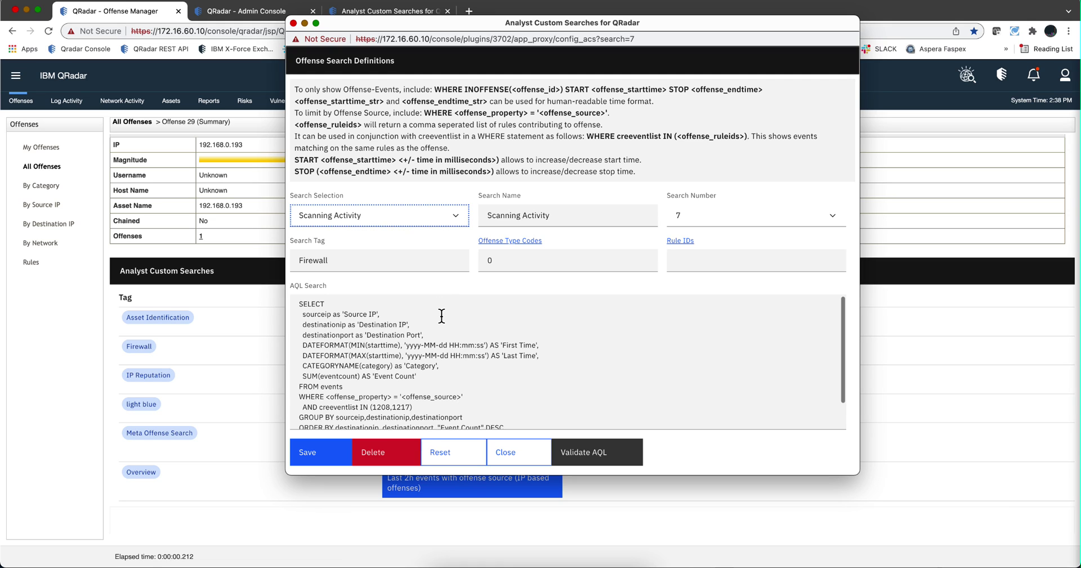
pyautogui.scroll(3, 441, 315)
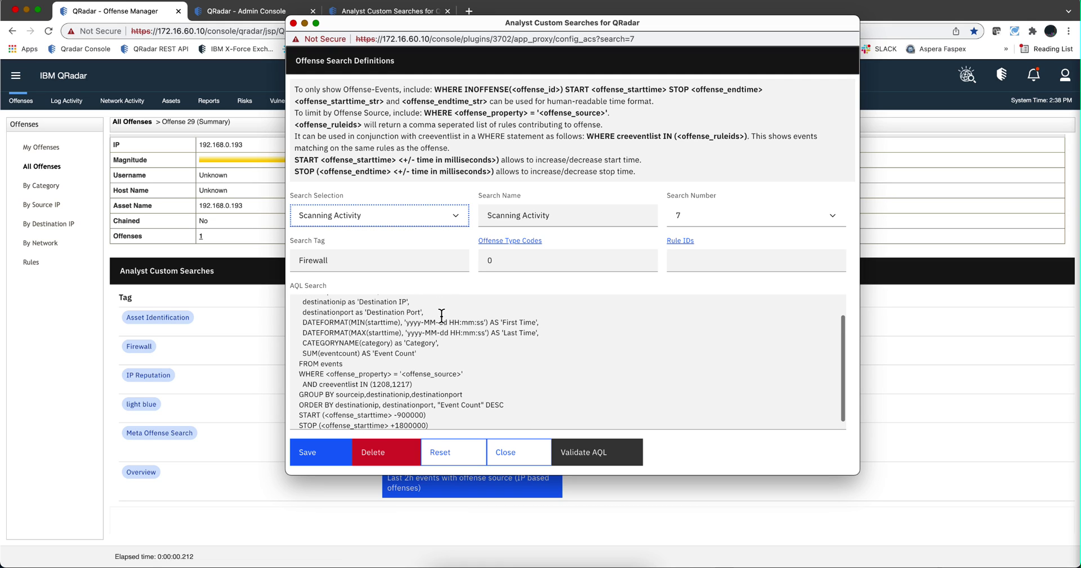